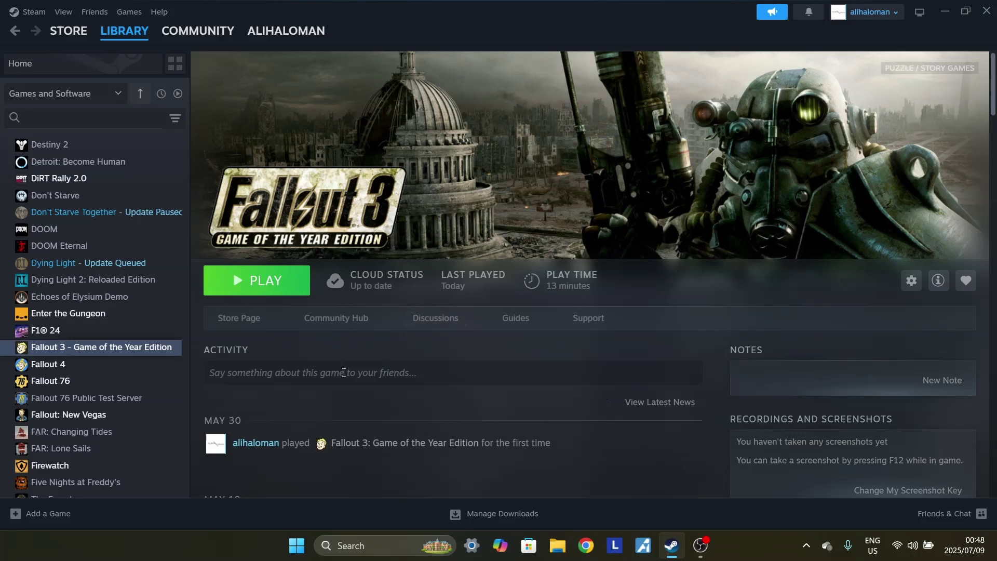
Launch Fallout 3 from Steam, accept the video hardware detection and High Quality notice, then play.
{"action": "left_click", "coordinate": [275, 290]}
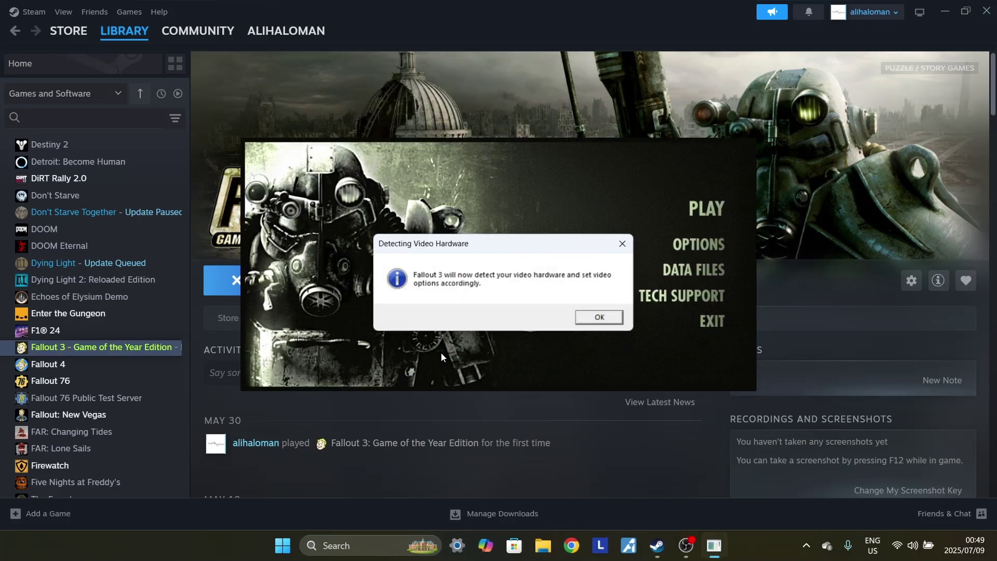
{"action": "left_click", "coordinate": [591, 318]}
{"action": "left_click", "coordinate": [592, 320]}
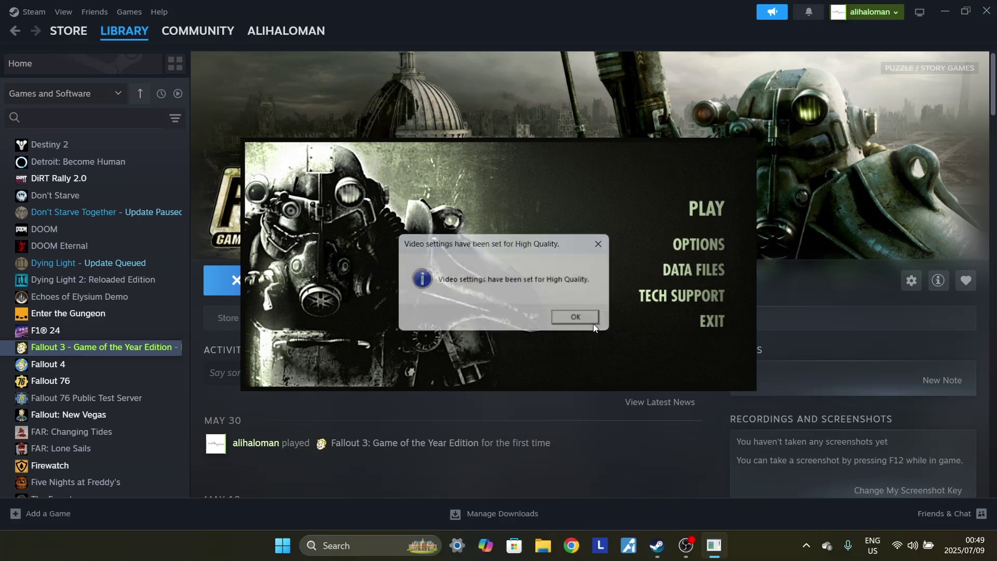
{"action": "left_click", "coordinate": [707, 207]}
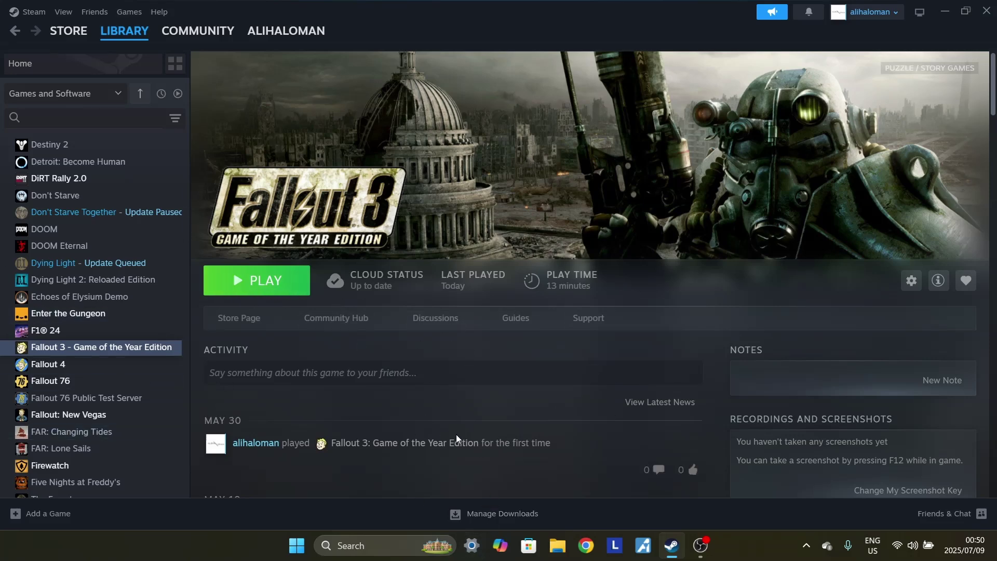
Relaunch Fallout 3 from Steam and nudge the launcher window up and to the right.
{"action": "left_click", "coordinate": [262, 287]}
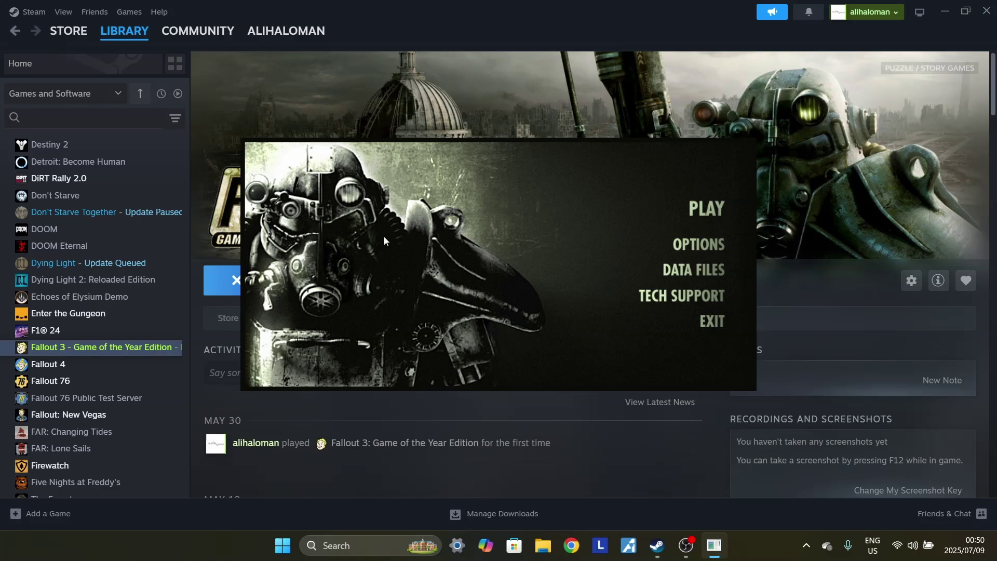
{"action": "left_click_drag", "start_coordinate": [434, 159], "coordinate": [446, 133]}
In Task Manager, search 'fallout', expand Fallout 3 Launcher and bring up its process actions.
{"action": "right_click", "coordinate": [740, 547]}
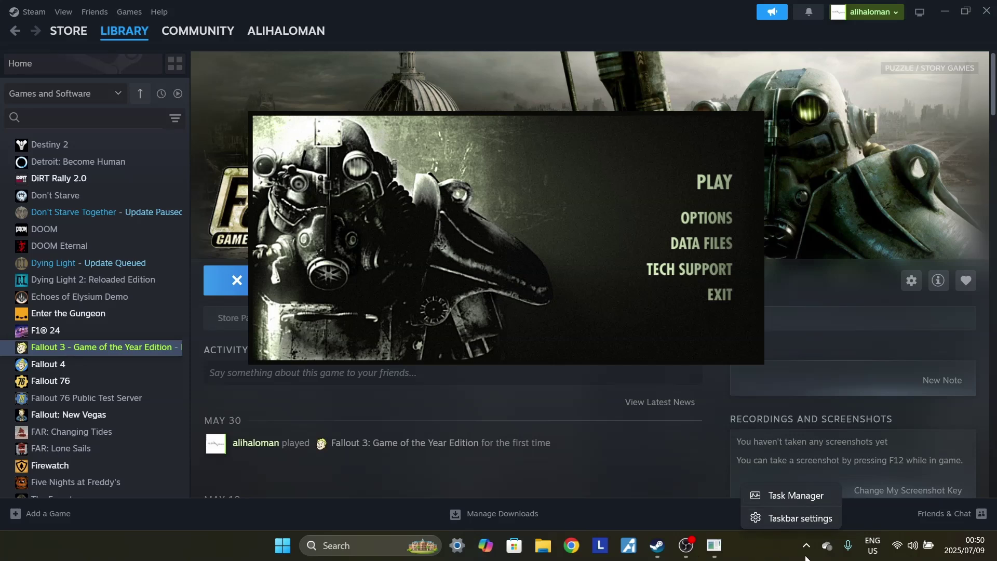
{"action": "left_click", "coordinate": [799, 501]}
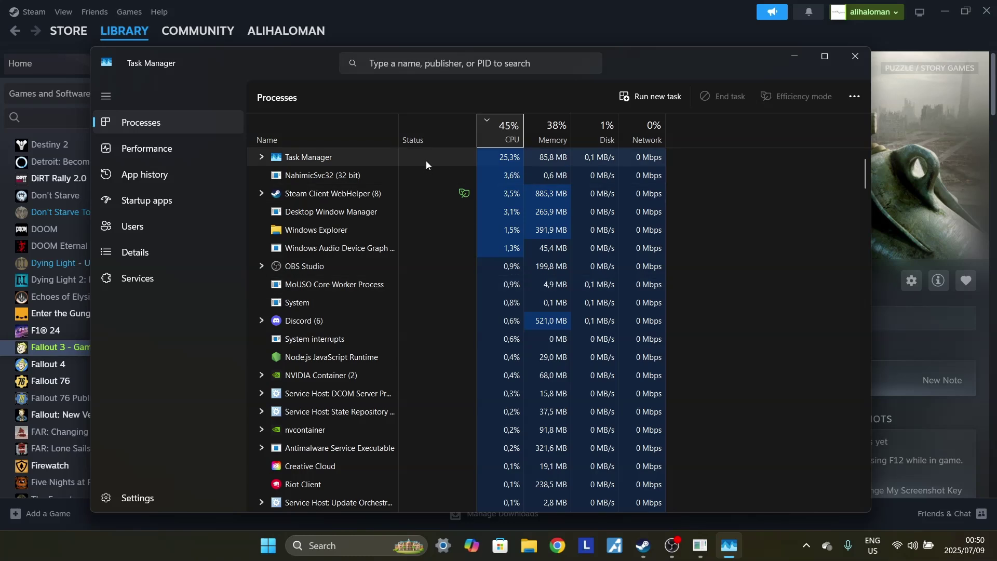
{"action": "left_click", "coordinate": [441, 63]}
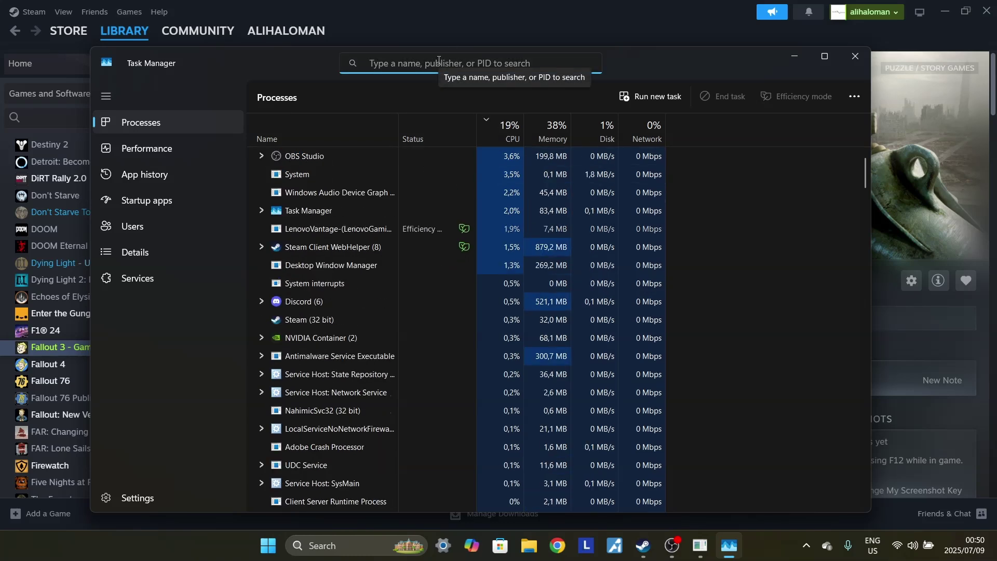
{"action": "type", "text": "fal"}
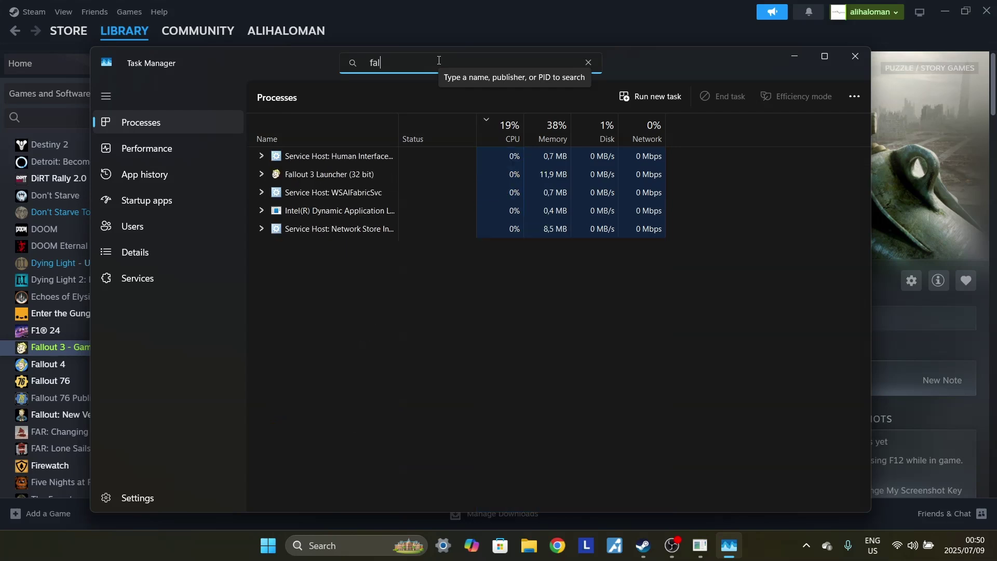
{"action": "type", "text": "lout"}
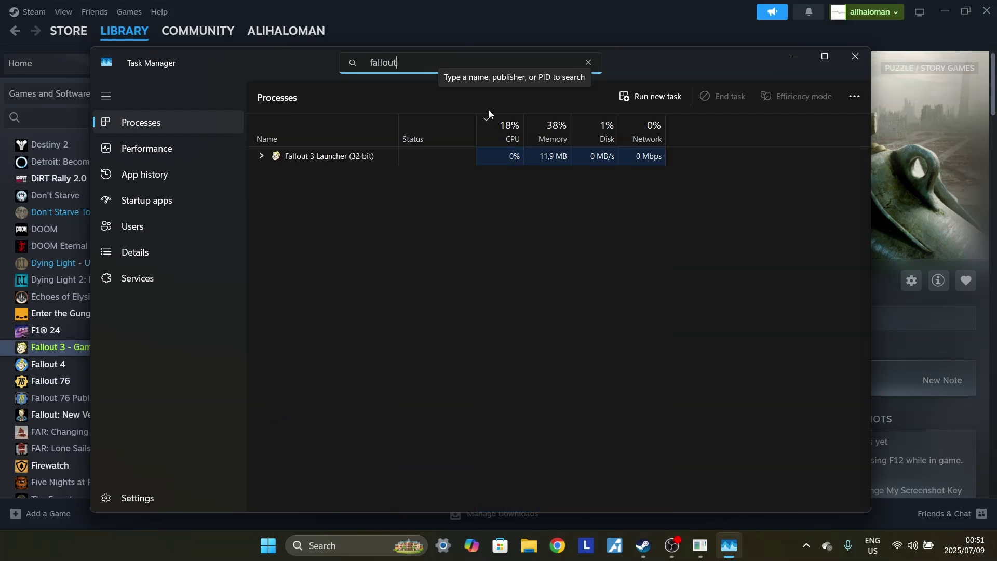
{"action": "left_click", "coordinate": [256, 162]}
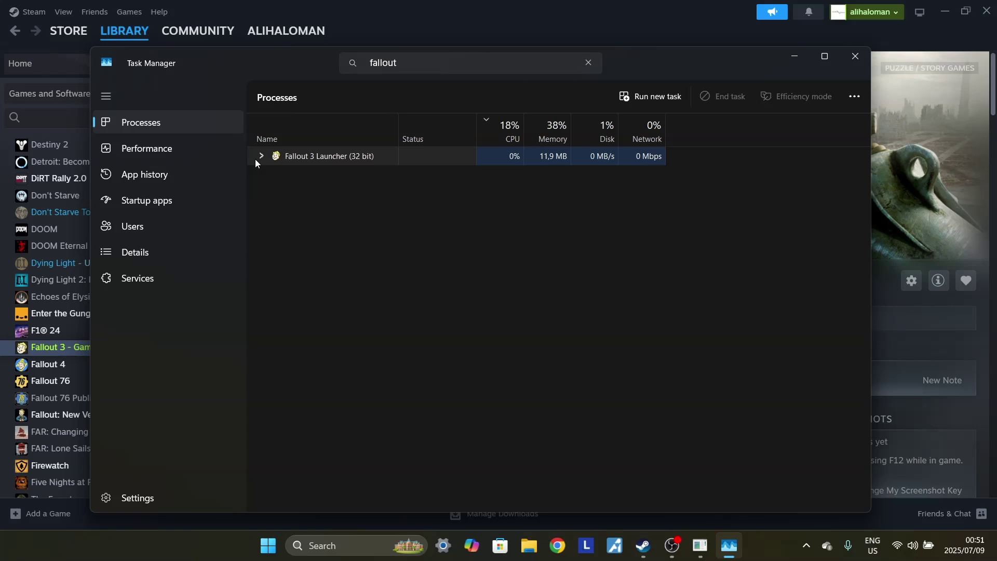
{"action": "left_click", "coordinate": [261, 156]}
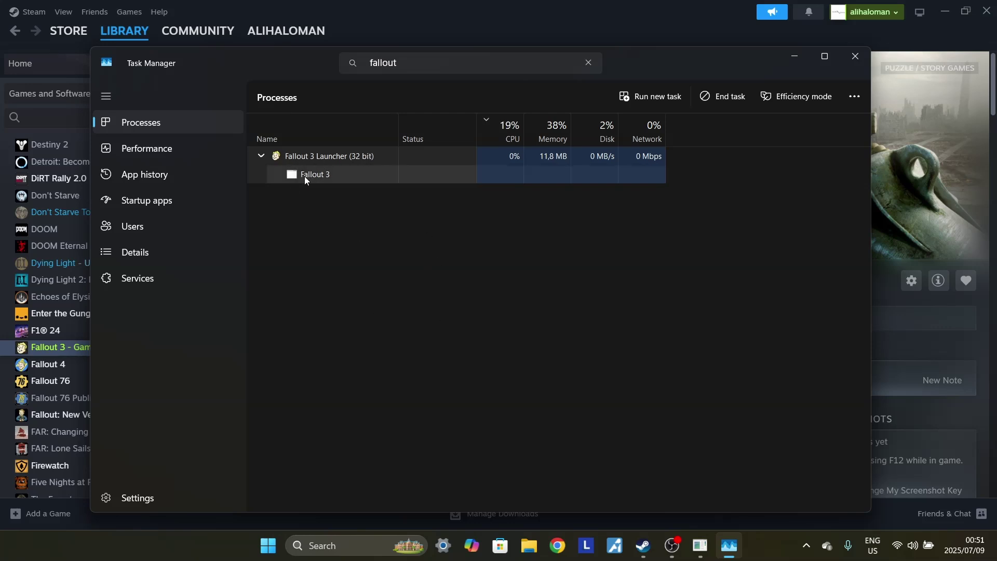
{"action": "right_click", "coordinate": [419, 162]}
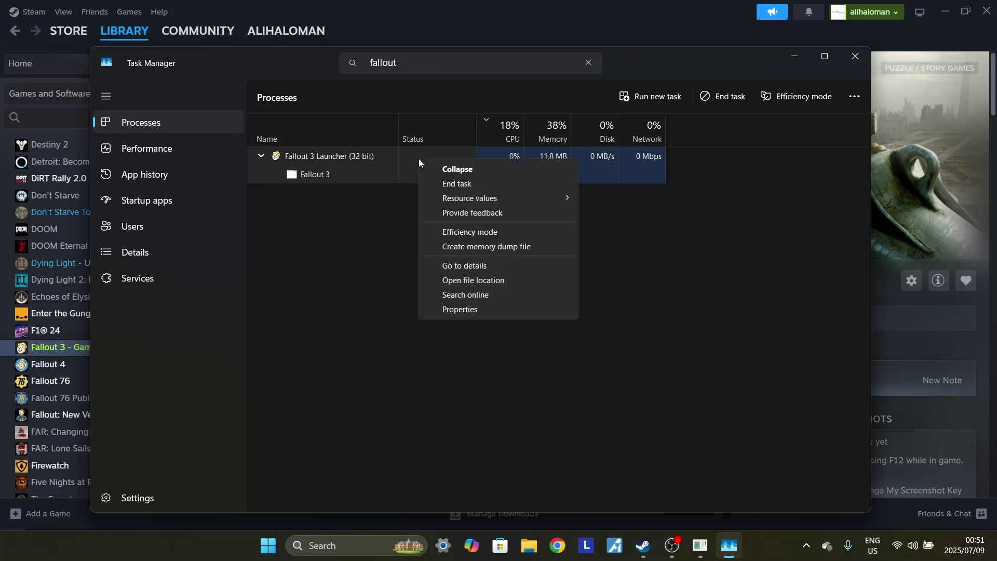
Open the launcher's folder and copy the path D:\SteamLibrary\steamapps\common\Fallout 3 goty.
{"action": "left_click", "coordinate": [503, 282]}
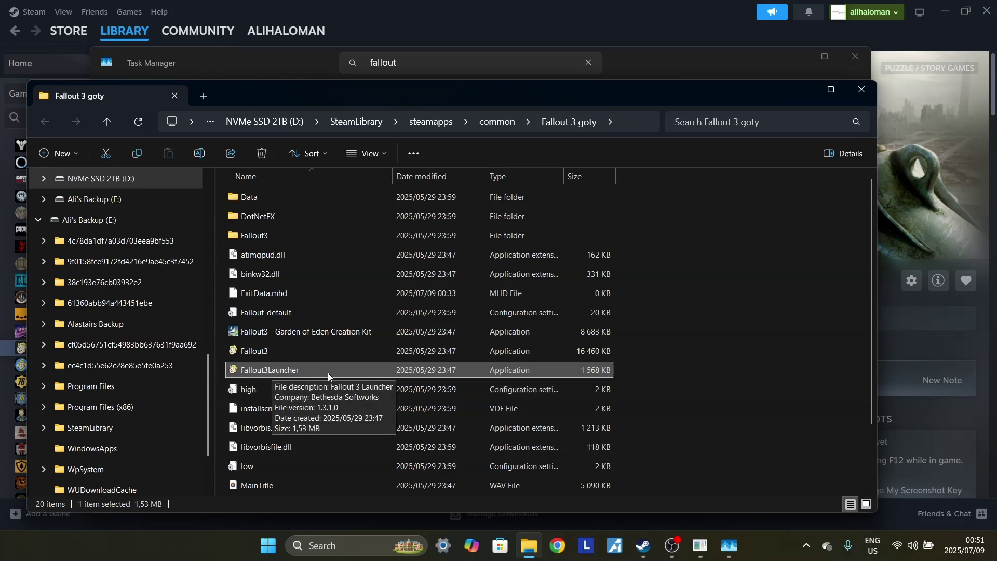
{"action": "left_click", "coordinate": [623, 123]}
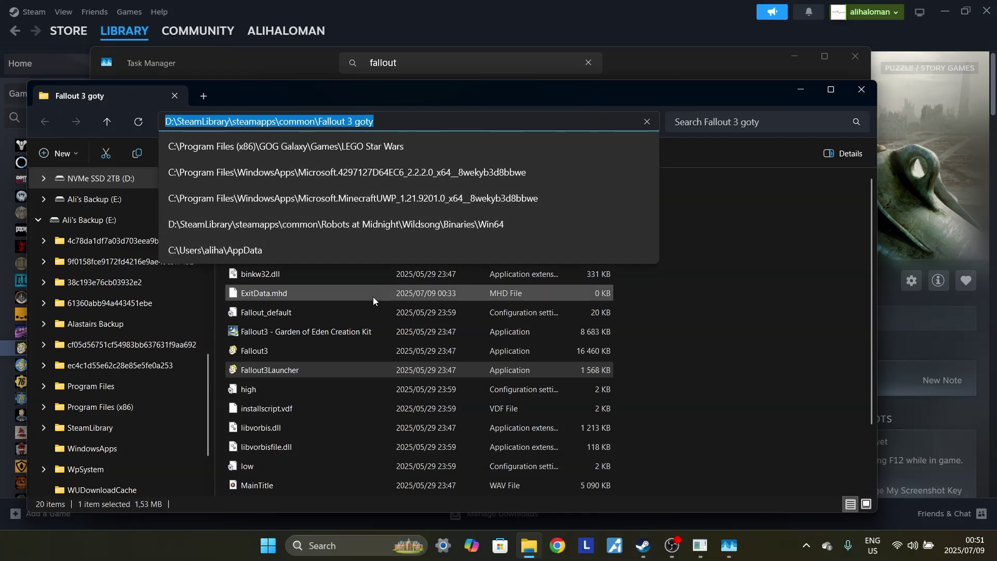
{"action": "right_click", "coordinate": [234, 122]}
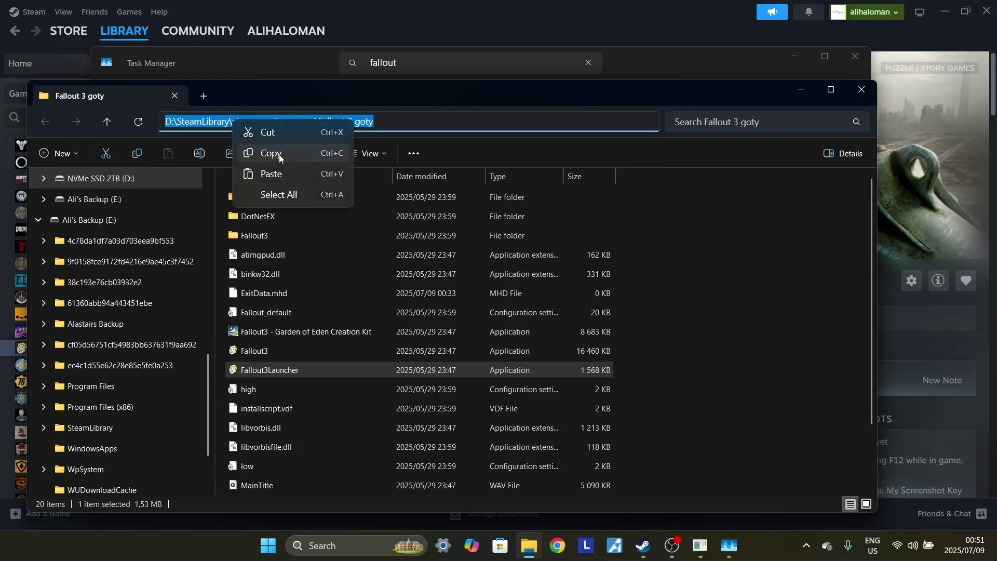
{"action": "left_click", "coordinate": [279, 154]}
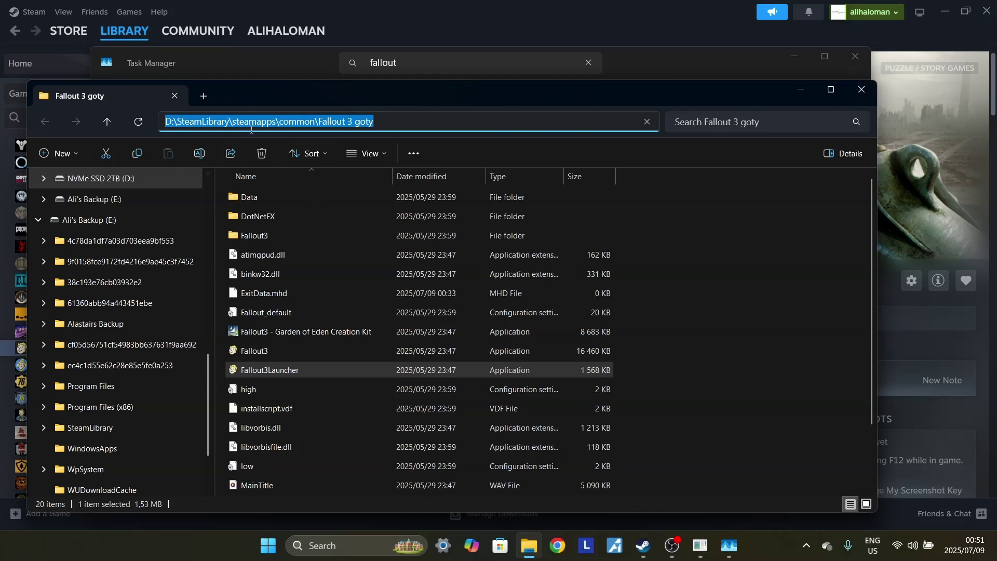
Close Explorer, minimize Task Manager, exit the launcher and start NVIDIA Control Panel from Search.
{"action": "left_click", "coordinate": [860, 91]}
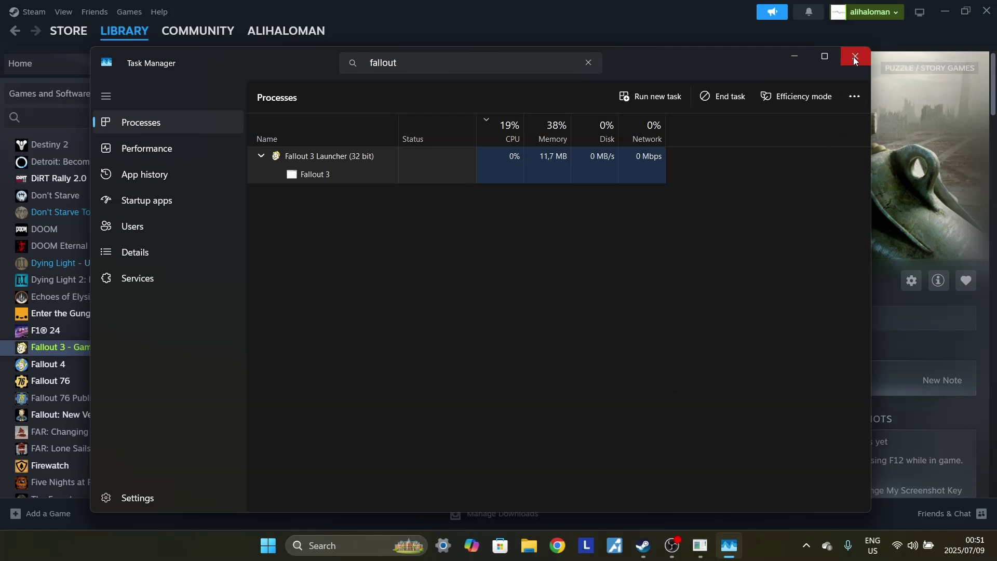
{"action": "left_click", "coordinate": [794, 57]}
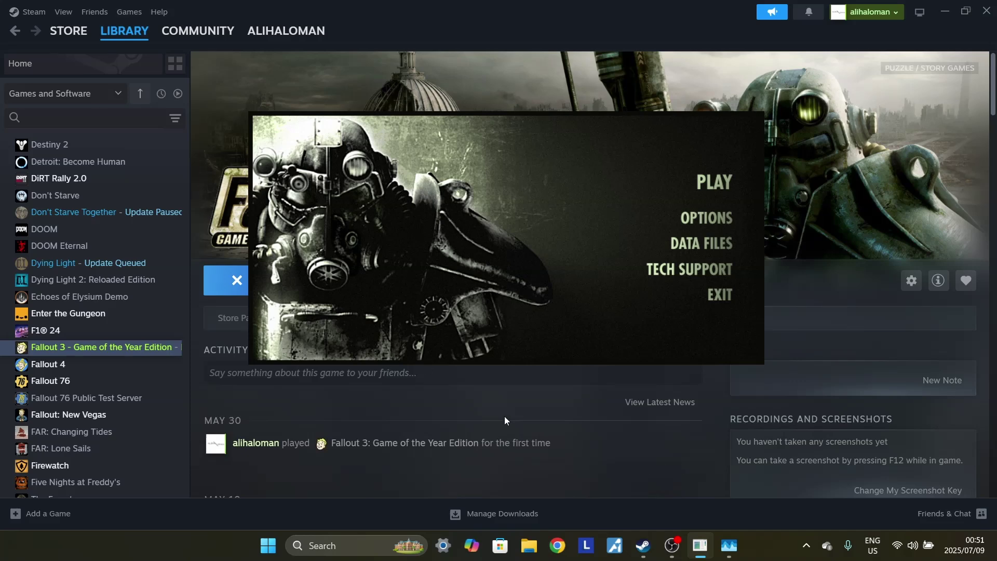
{"action": "left_click", "coordinate": [721, 293]}
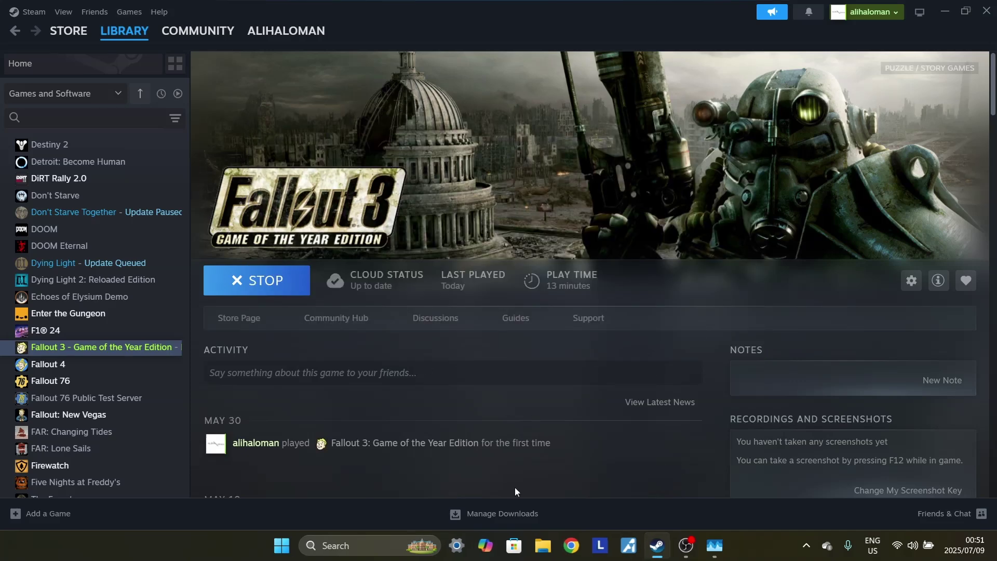
{"action": "left_click", "coordinate": [337, 543]}
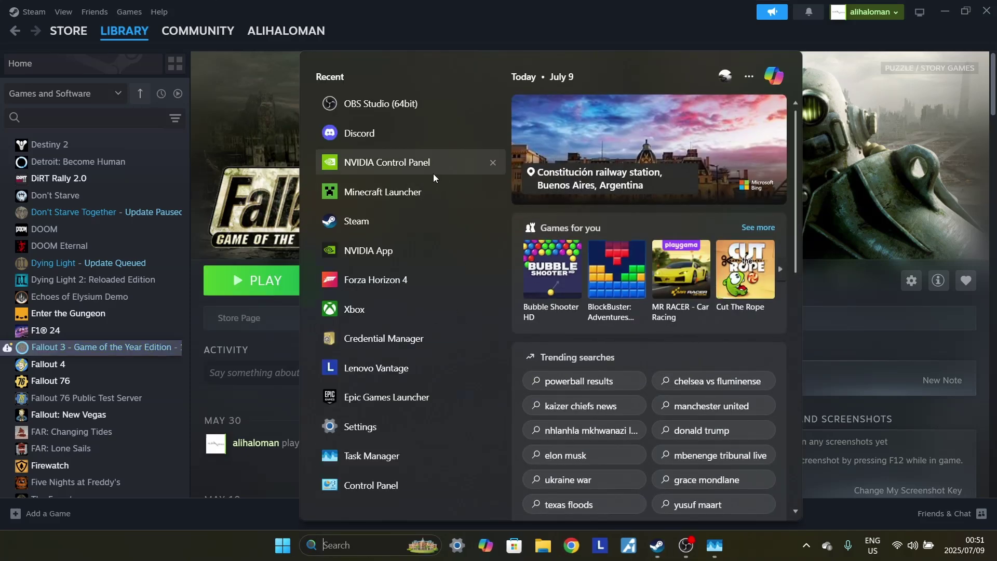
{"action": "left_click", "coordinate": [397, 164]}
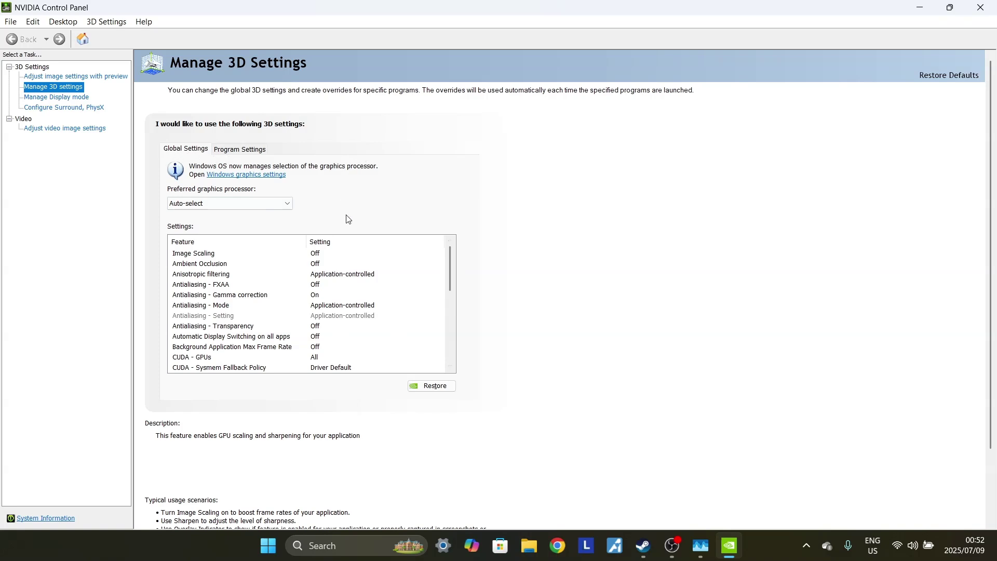
Switch Manage 3D Settings to the Program Settings tab.
{"action": "left_click", "coordinate": [255, 151]}
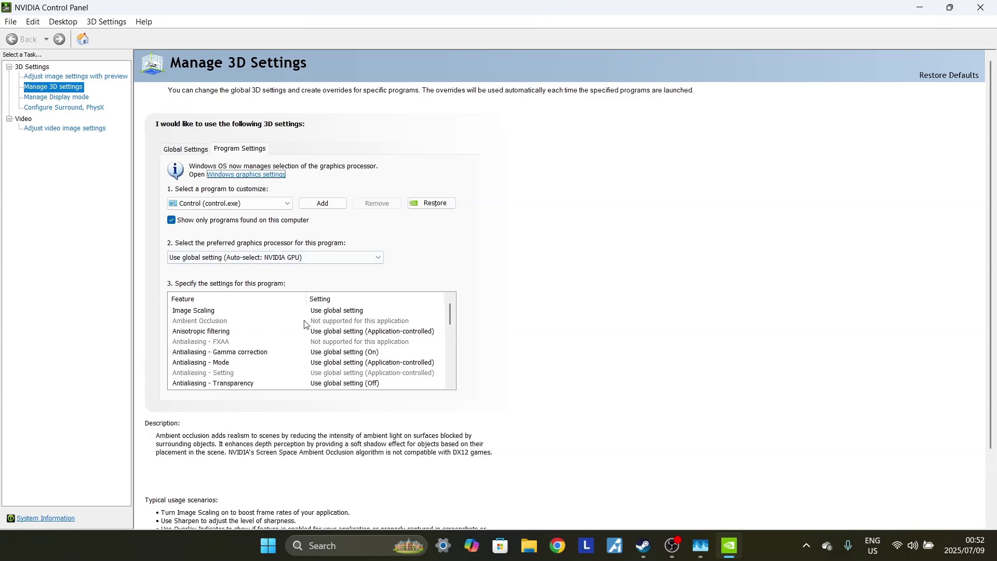
Browse for a program to add and paste the Fallout 3 goty path to open that folder.
{"action": "left_click", "coordinate": [322, 203]}
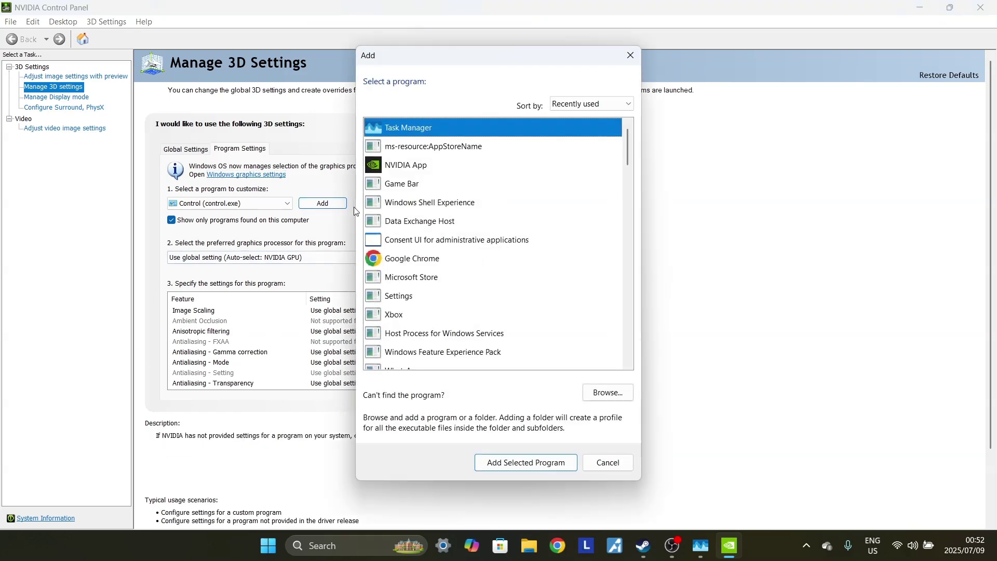
{"action": "left_click", "coordinate": [623, 390]}
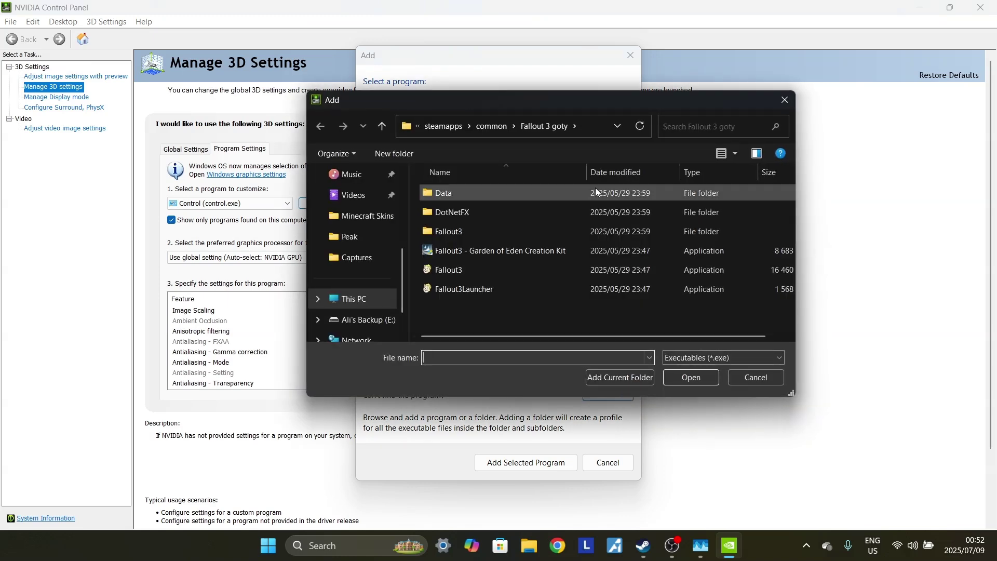
{"action": "left_click", "coordinate": [593, 129]}
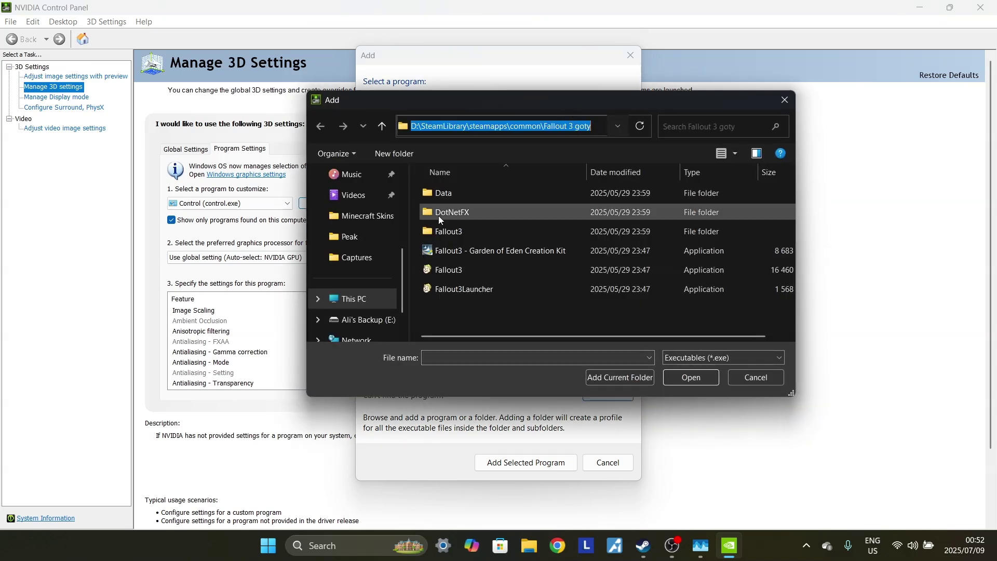
{"action": "key", "text": "BackSpace"}
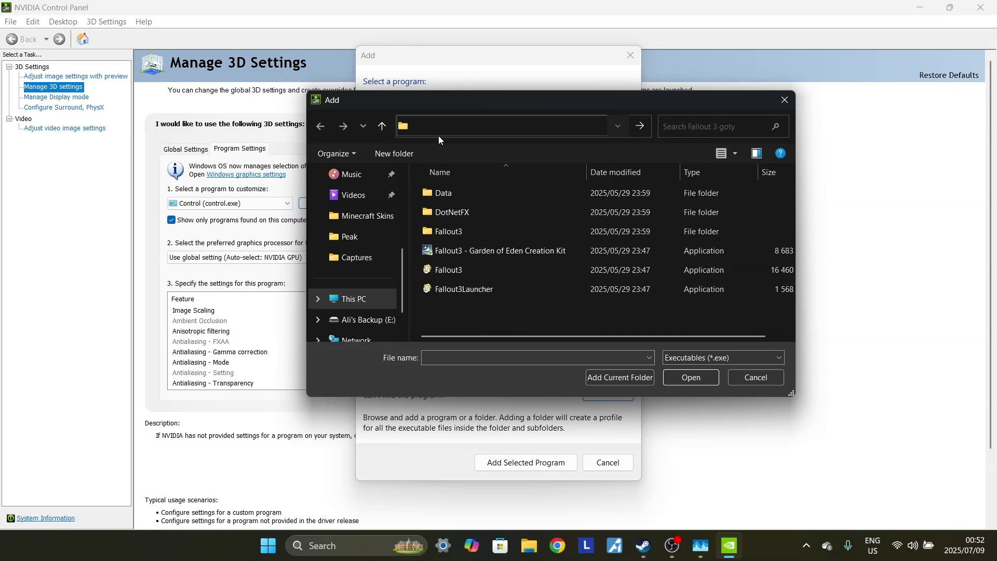
{"action": "right_click", "coordinate": [422, 123]}
{"action": "left_click", "coordinate": [473, 184]}
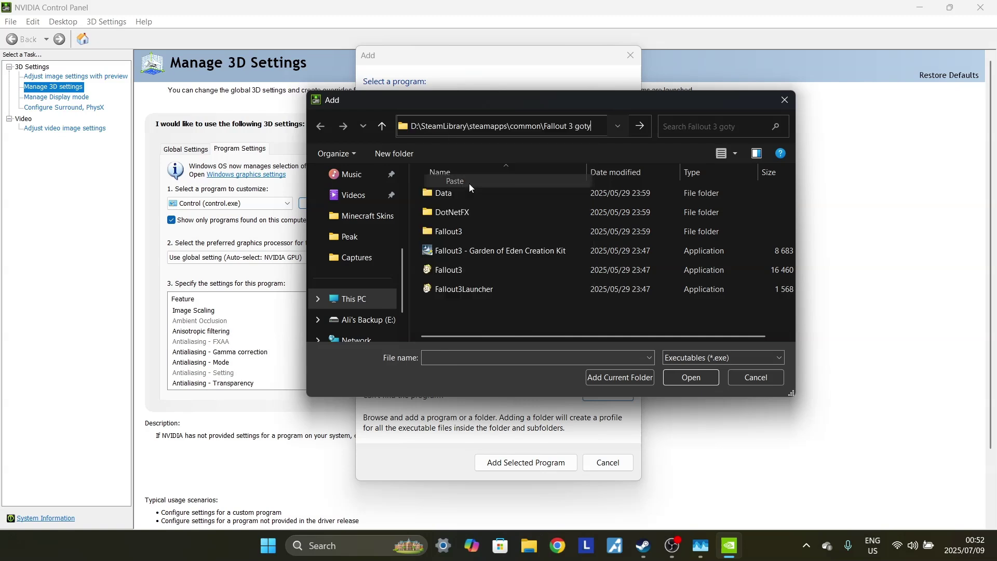
{"action": "left_click", "coordinate": [640, 131]}
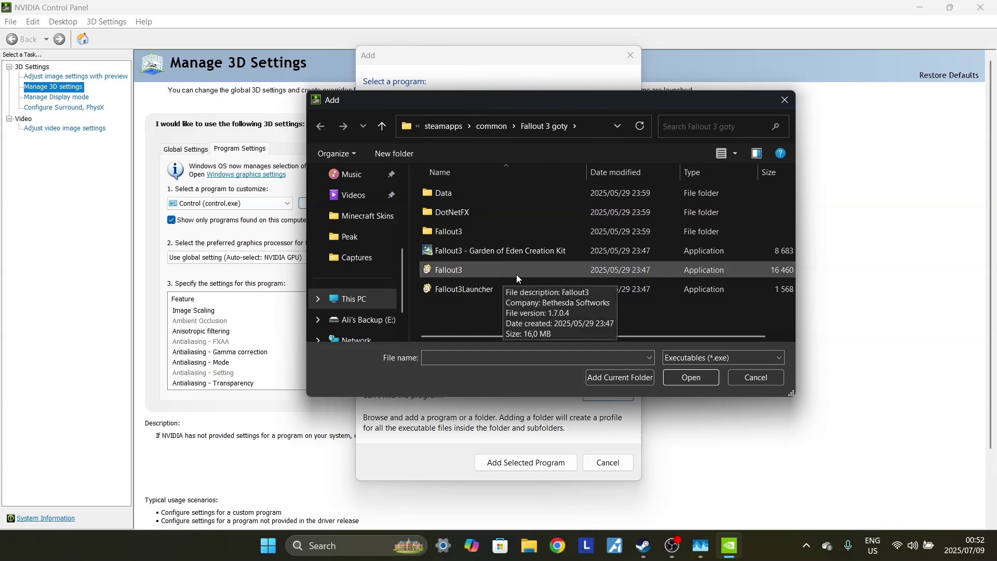
From This PC, go to the pasted Fallout 3 goty path and add Fallout3Launcher.
{"action": "left_click", "coordinate": [354, 300]}
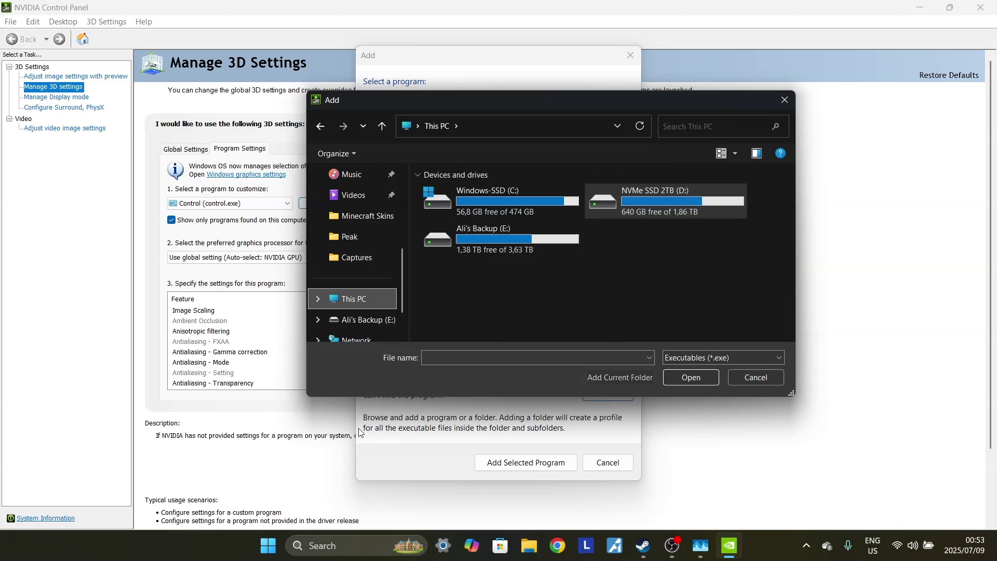
{"action": "left_click", "coordinate": [476, 126]}
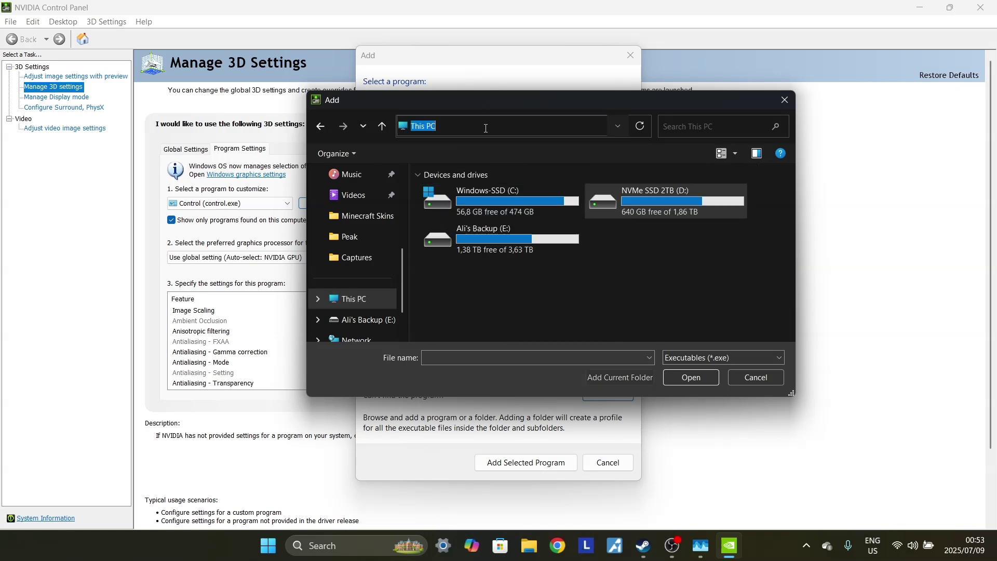
{"action": "key", "text": "BackSpace"}
{"action": "right_click", "coordinate": [447, 129]}
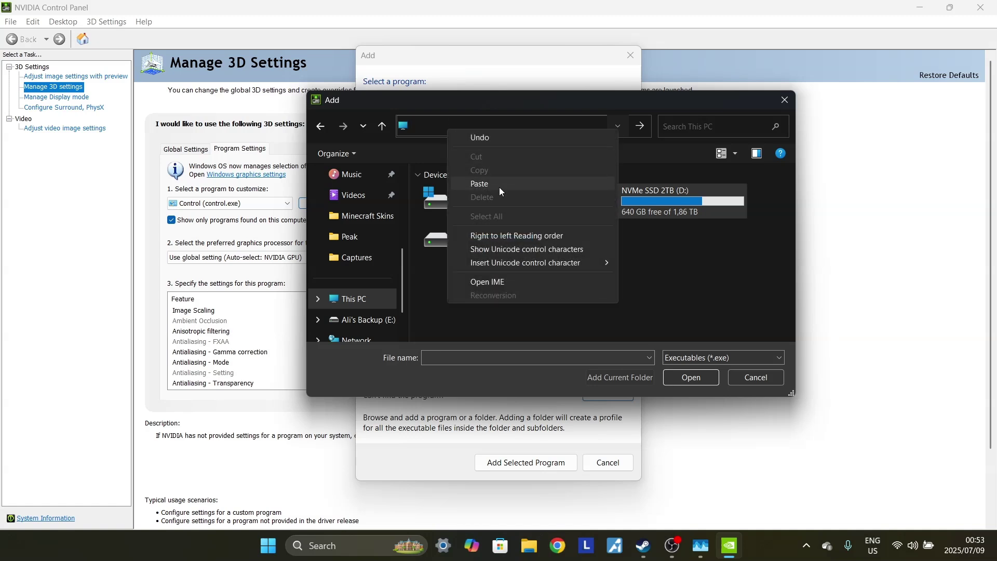
{"action": "left_click", "coordinate": [499, 184]}
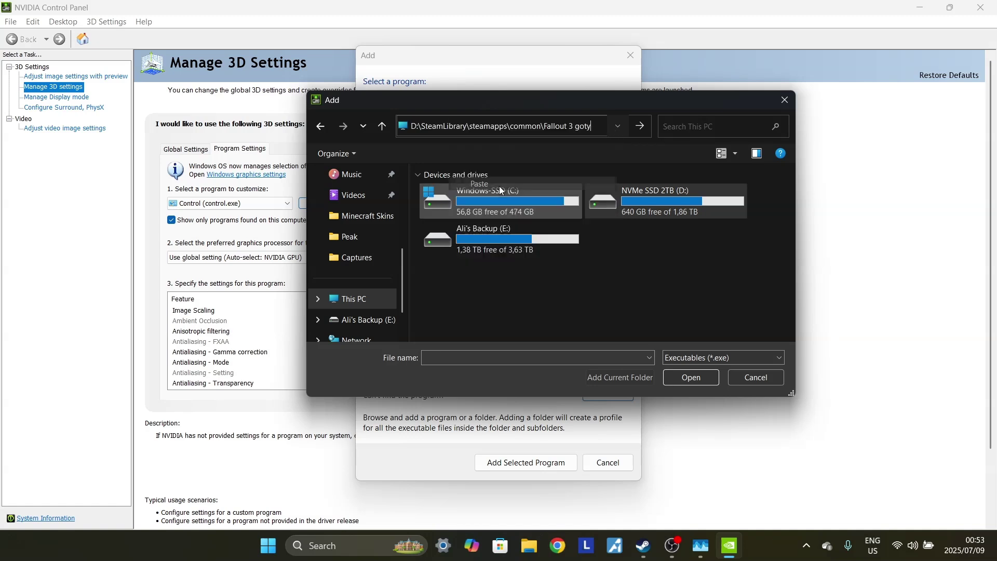
{"action": "left_click", "coordinate": [642, 126]}
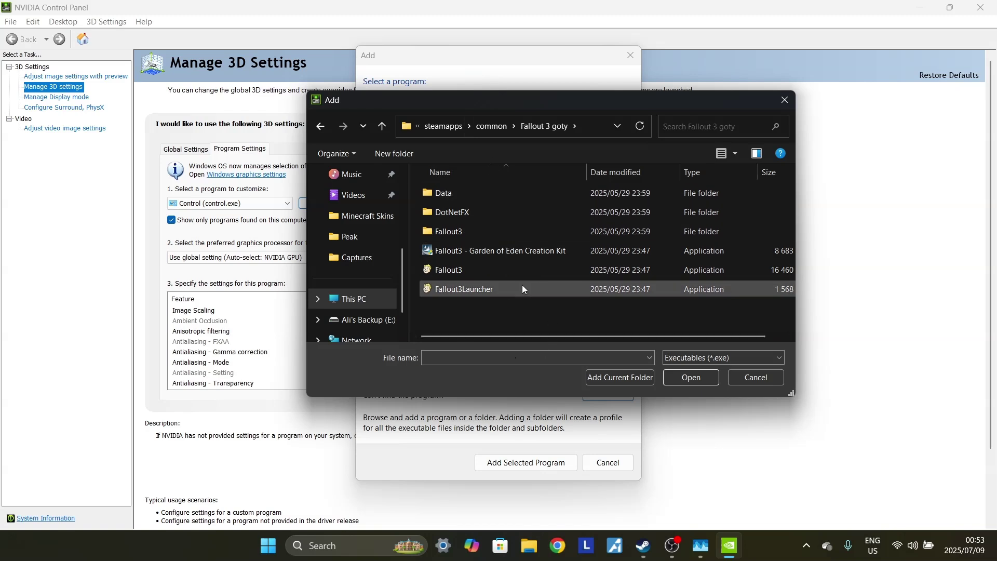
{"action": "left_click", "coordinate": [465, 294]}
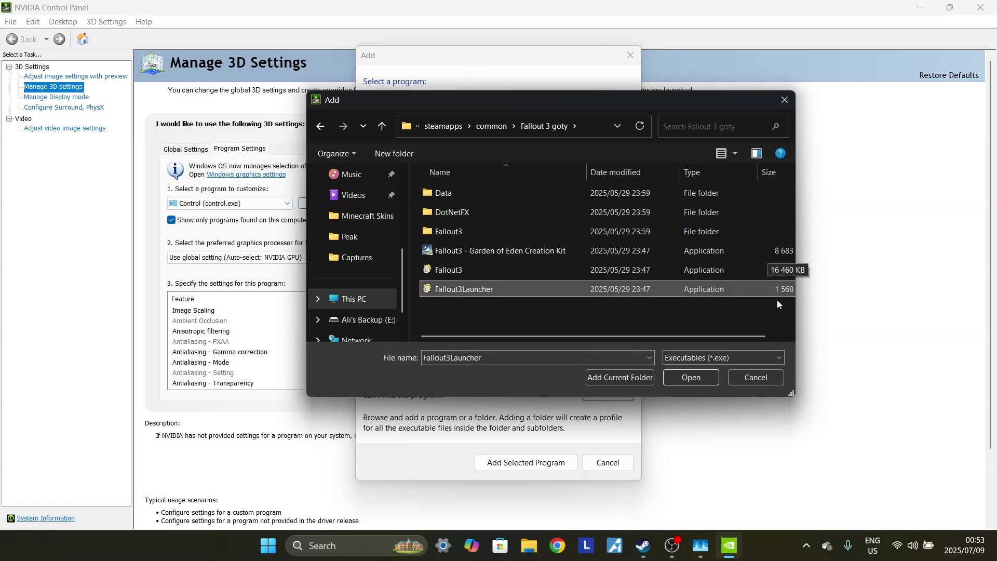
{"action": "left_click", "coordinate": [683, 377]}
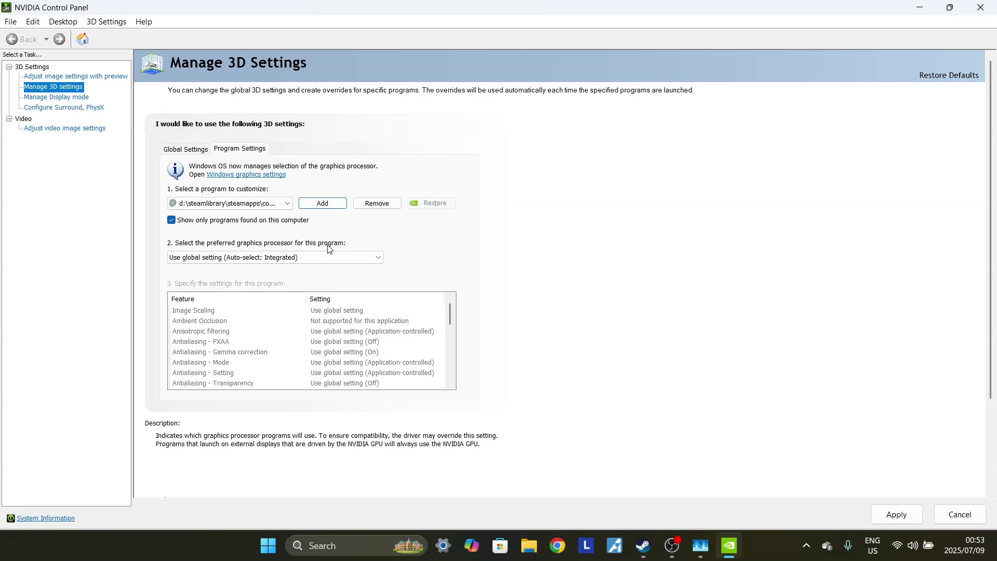
Set Fallout3Launcher's preferred graphics processor to High-performance NVIDIA processor and review the feature list.
{"action": "left_click", "coordinate": [213, 262]}
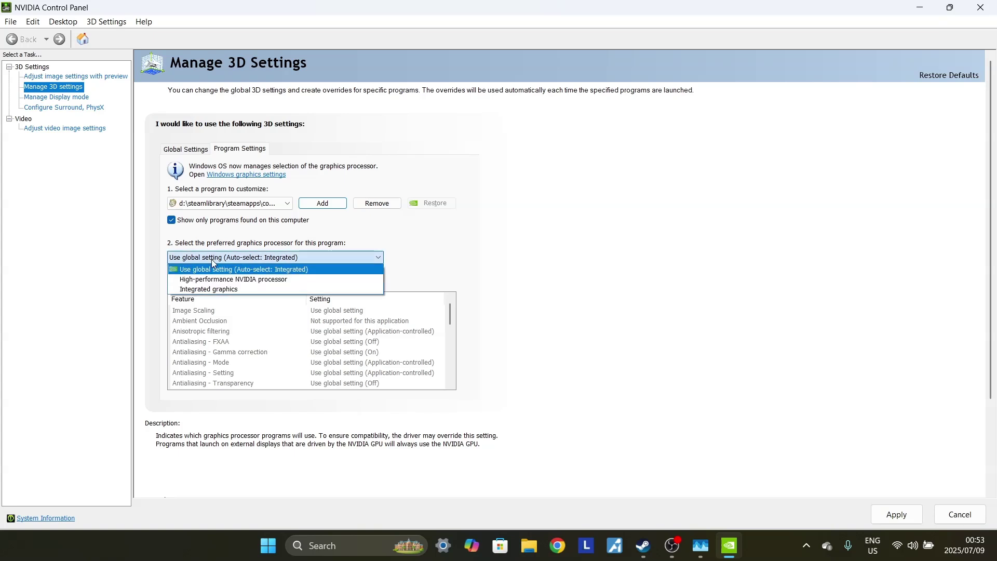
{"action": "left_click", "coordinate": [236, 281]}
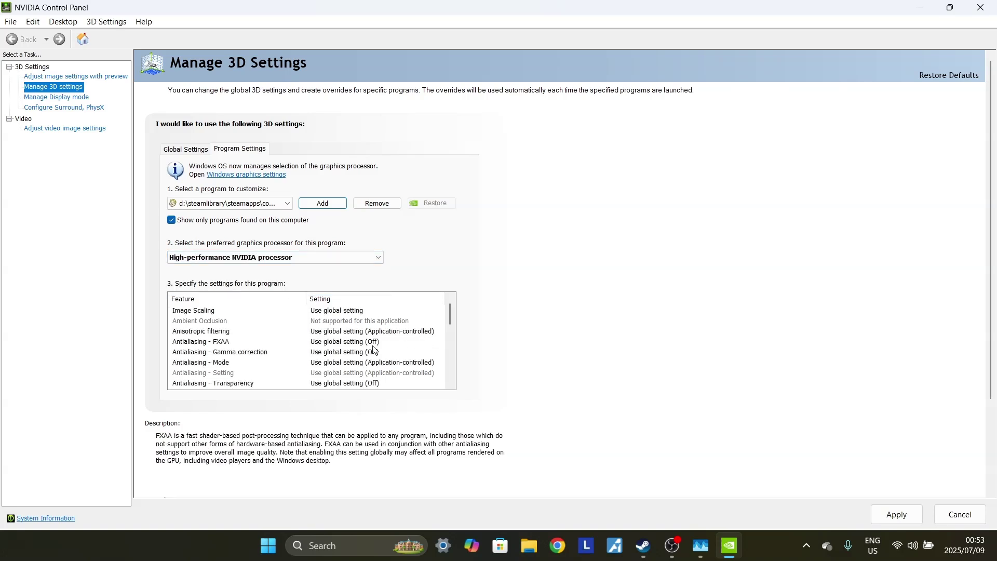
{"action": "scroll", "coordinate": [375, 350], "scroll_direction": "down", "scroll_amount": 8}
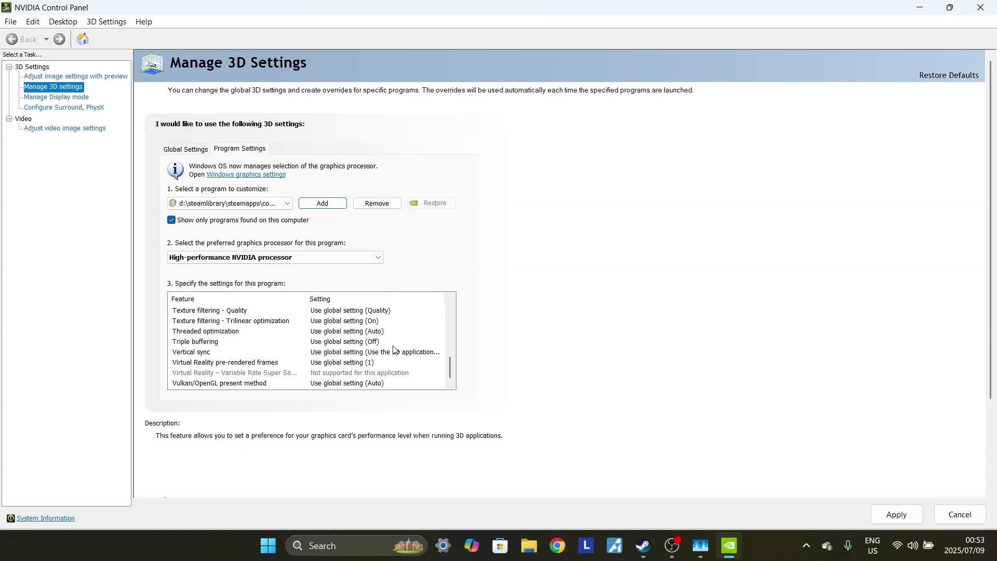
{"action": "scroll", "coordinate": [394, 351], "scroll_direction": "up", "scroll_amount": 8}
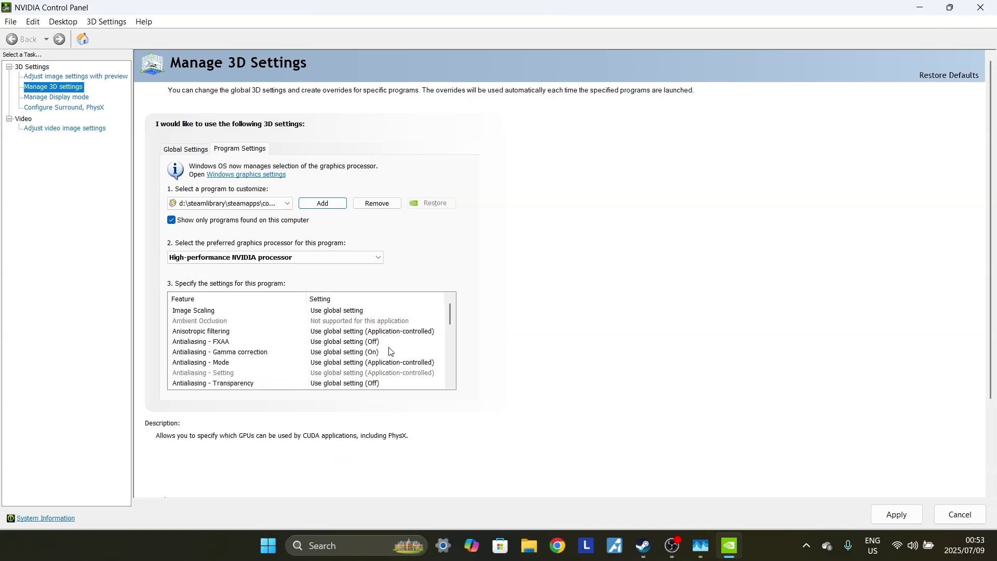
{"action": "scroll", "coordinate": [390, 351], "scroll_direction": "down", "scroll_amount": 8}
{"action": "scroll", "coordinate": [391, 351], "scroll_direction": "up", "scroll_amount": 6}
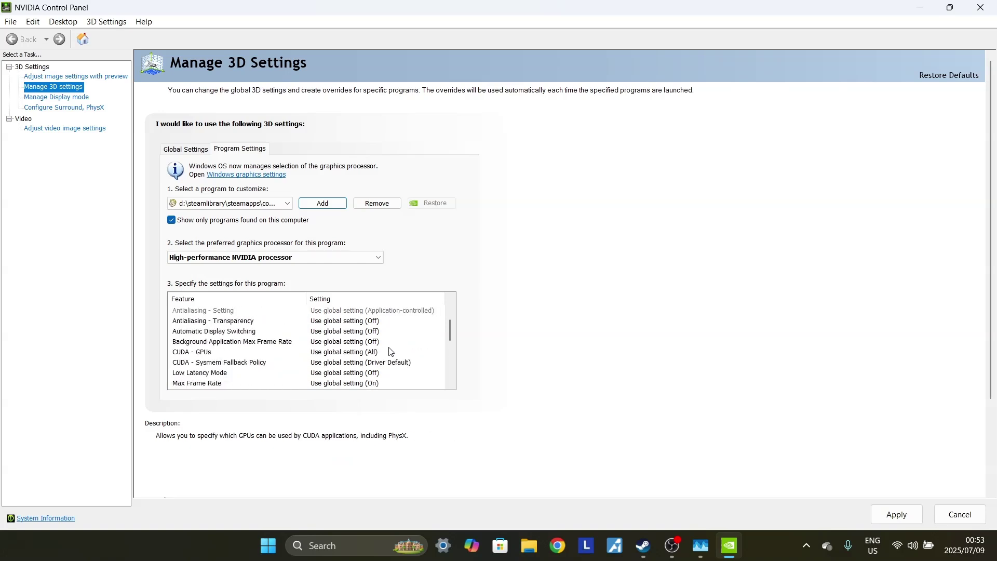
{"action": "scroll", "coordinate": [391, 351], "scroll_direction": "down", "scroll_amount": 6}
{"action": "scroll", "coordinate": [264, 355], "scroll_direction": "up", "scroll_amount": 6}
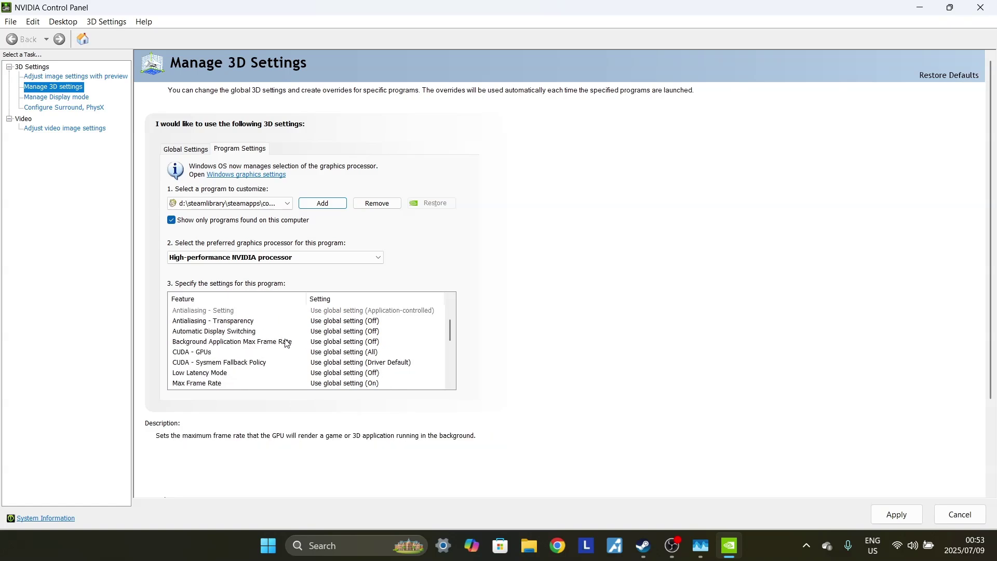
{"action": "scroll", "coordinate": [316, 340], "scroll_direction": "down", "scroll_amount": 6}
{"action": "scroll", "coordinate": [317, 332], "scroll_direction": "up", "scroll_amount": 6}
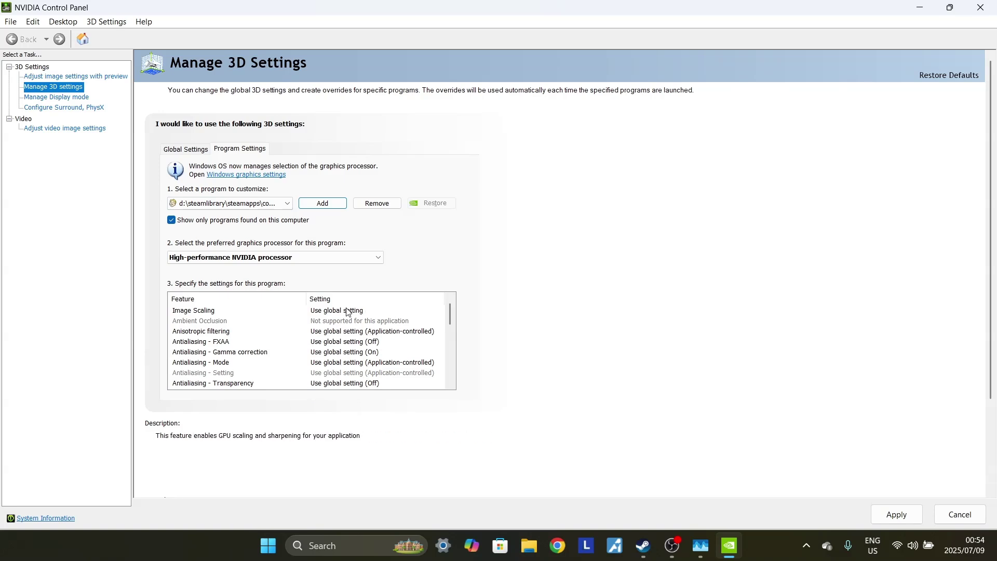
{"action": "scroll", "coordinate": [283, 340], "scroll_direction": "down", "scroll_amount": 7}
{"action": "scroll", "coordinate": [289, 366], "scroll_direction": "up", "scroll_amount": 2}
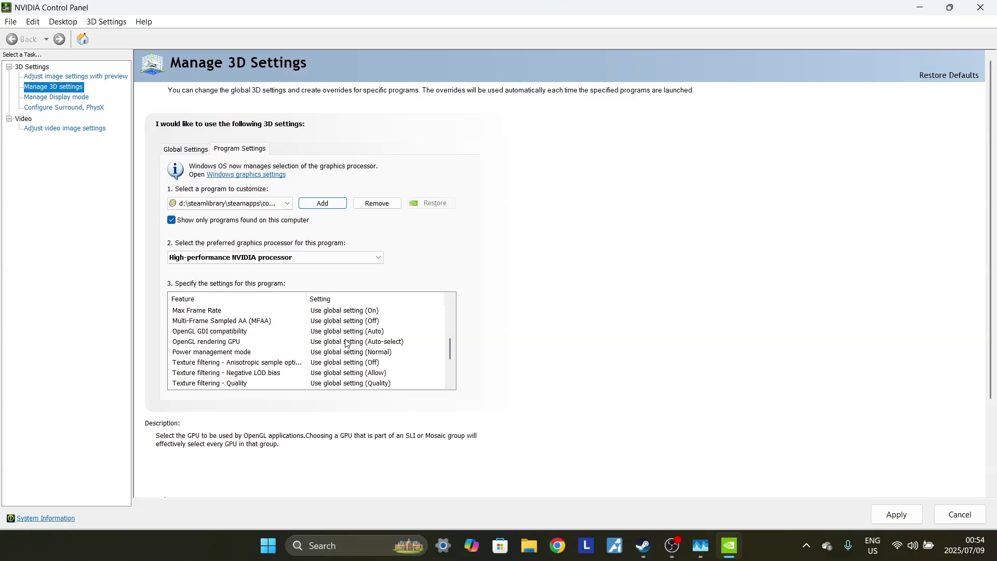
Set OpenGL rendering GPU to NVIDIA GeForce RTX 4060 Laptop GPU and apply the changes.
{"action": "left_click", "coordinate": [362, 344]}
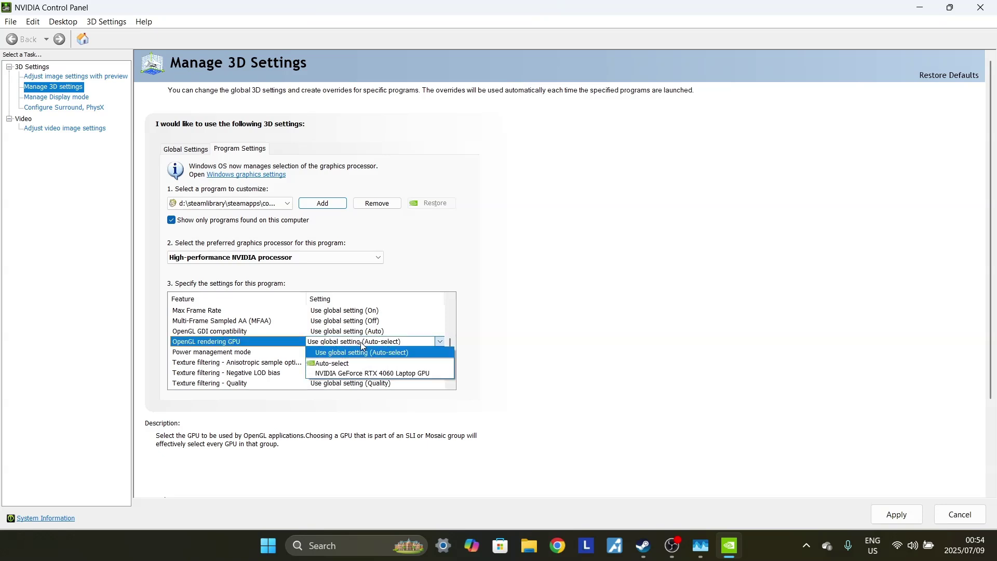
{"action": "left_click", "coordinate": [390, 373]}
{"action": "scroll", "coordinate": [343, 344], "scroll_direction": "down", "scroll_amount": 2}
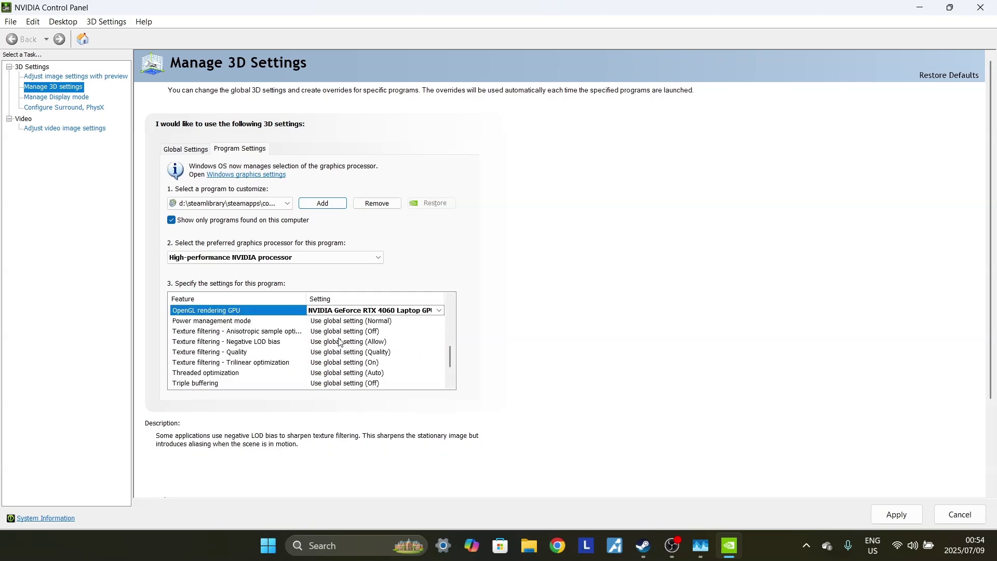
{"action": "left_click", "coordinate": [906, 515]}
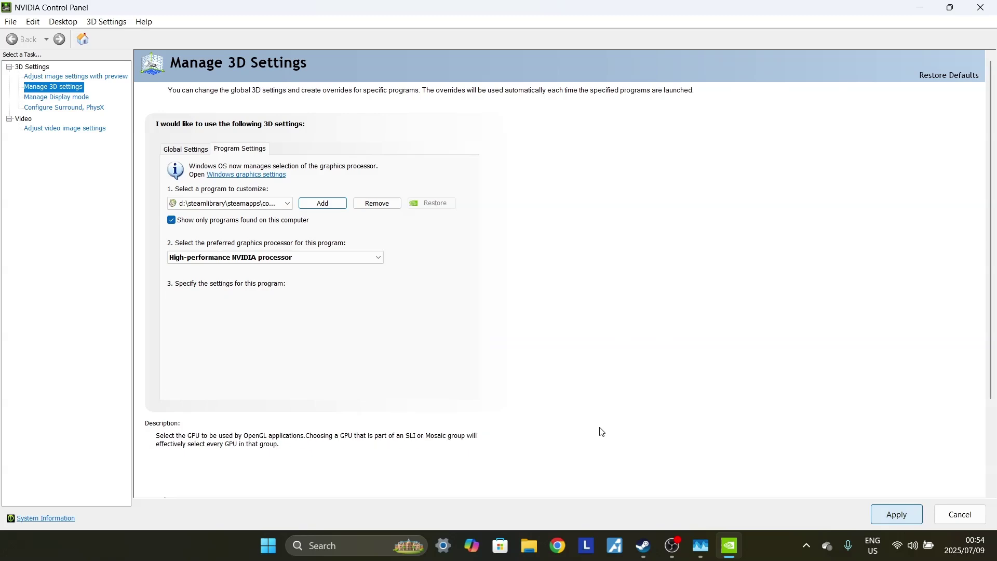
{"action": "scroll", "coordinate": [244, 364], "scroll_direction": "down", "scroll_amount": 3}
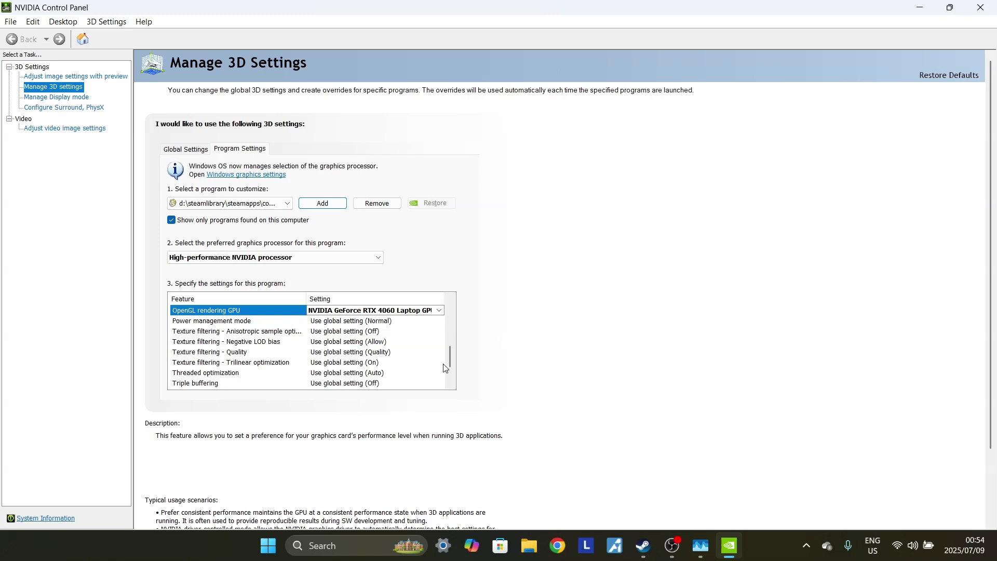
{"action": "scroll", "coordinate": [370, 363], "scroll_direction": "down", "scroll_amount": 2}
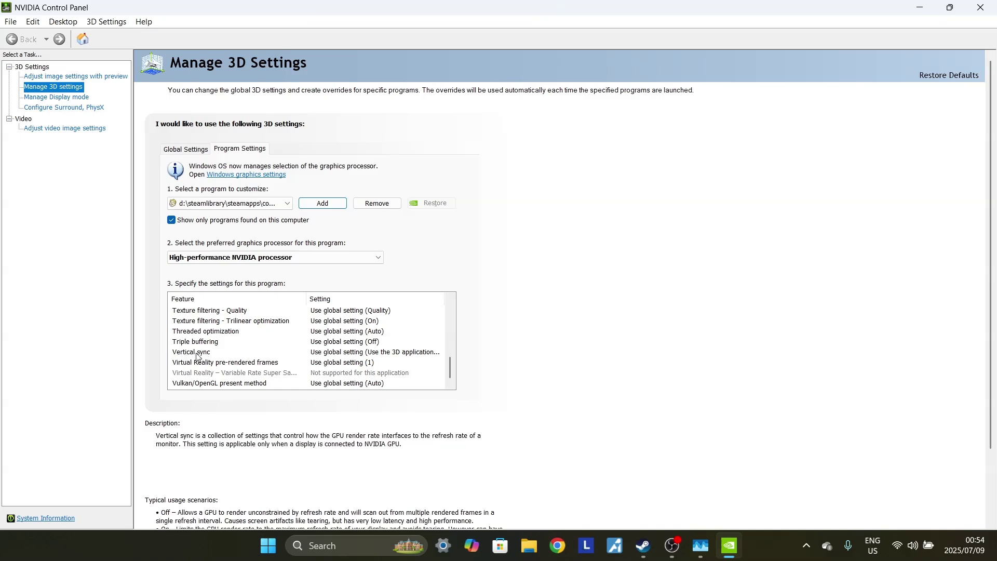
Set Vertical sync to Off for the Fallout 3 launcher's program profile.
{"action": "left_click", "coordinate": [345, 353]}
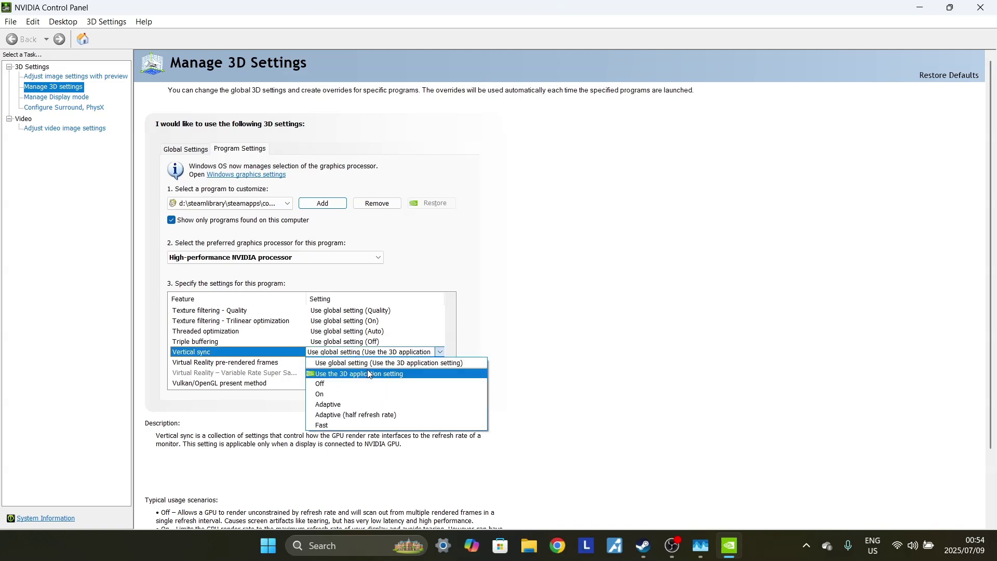
{"action": "left_click", "coordinate": [346, 383]}
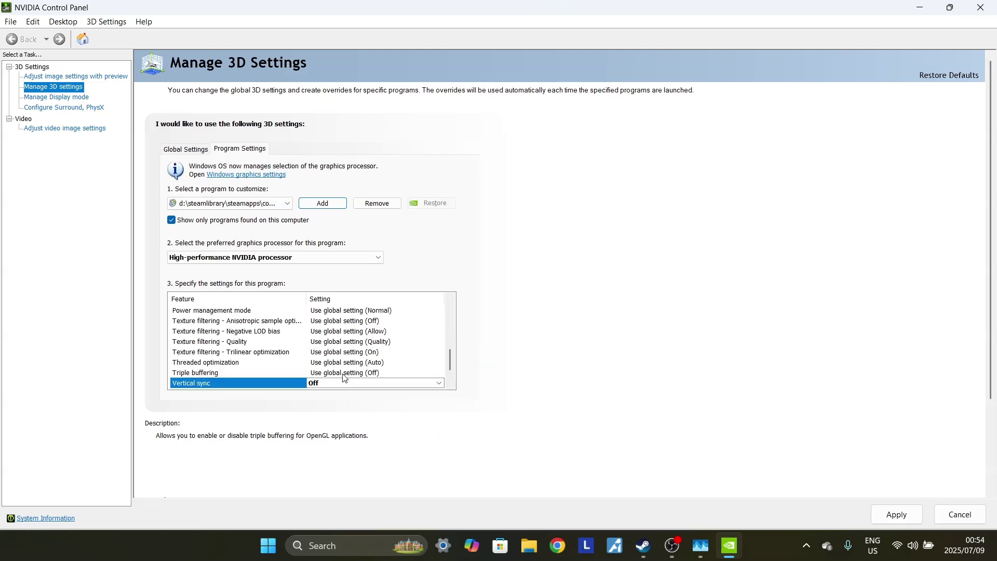
{"action": "scroll", "coordinate": [342, 377], "scroll_direction": "down", "scroll_amount": 1}
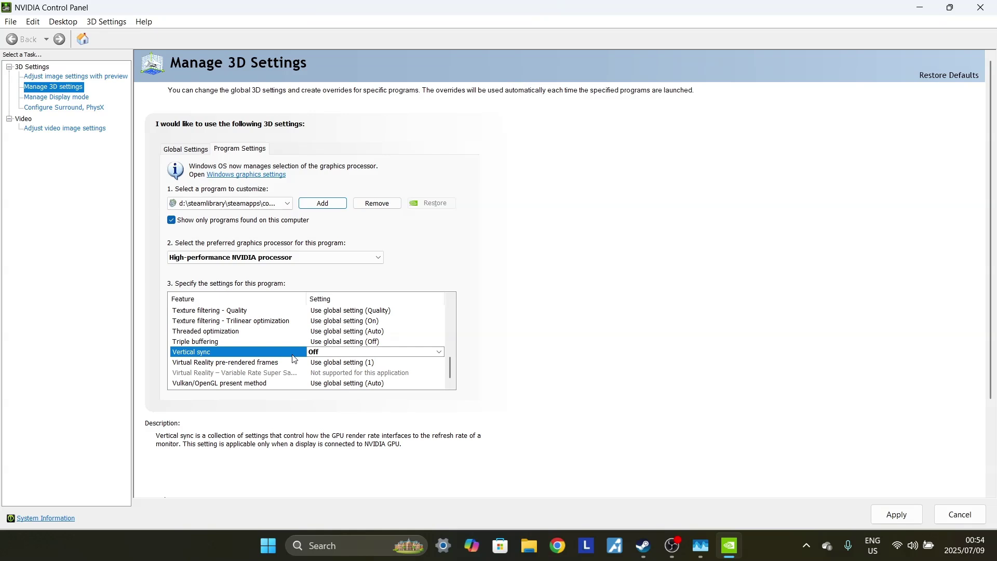
{"action": "scroll", "coordinate": [314, 356], "scroll_direction": "up", "scroll_amount": 4}
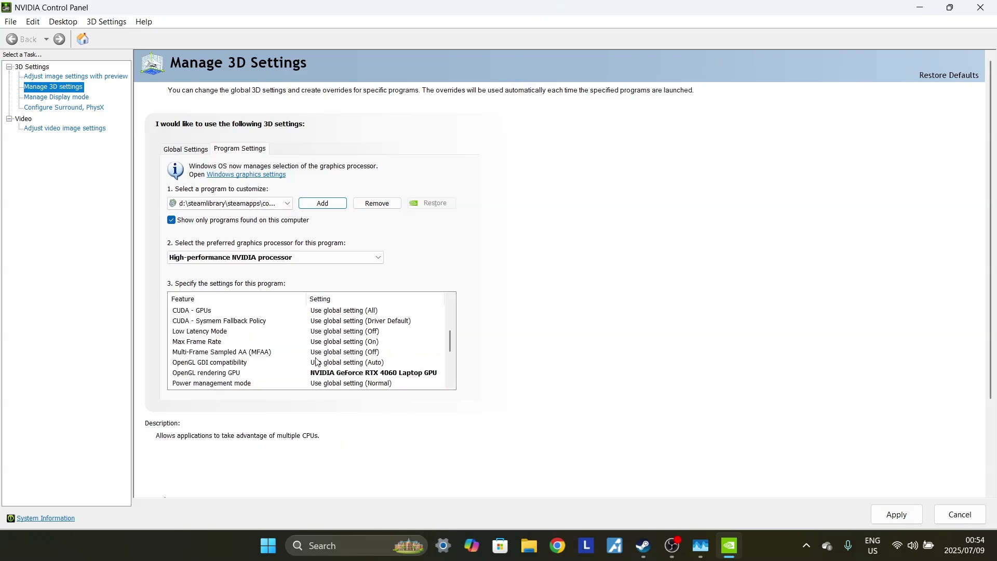
{"action": "scroll", "coordinate": [317, 353], "scroll_direction": "down", "scroll_amount": 2}
{"action": "scroll", "coordinate": [318, 351], "scroll_direction": "down", "scroll_amount": 1}
Scroll through the remaining 3D settings, ending back at the Vertical sync entry.
{"action": "left_click", "coordinate": [319, 352]}
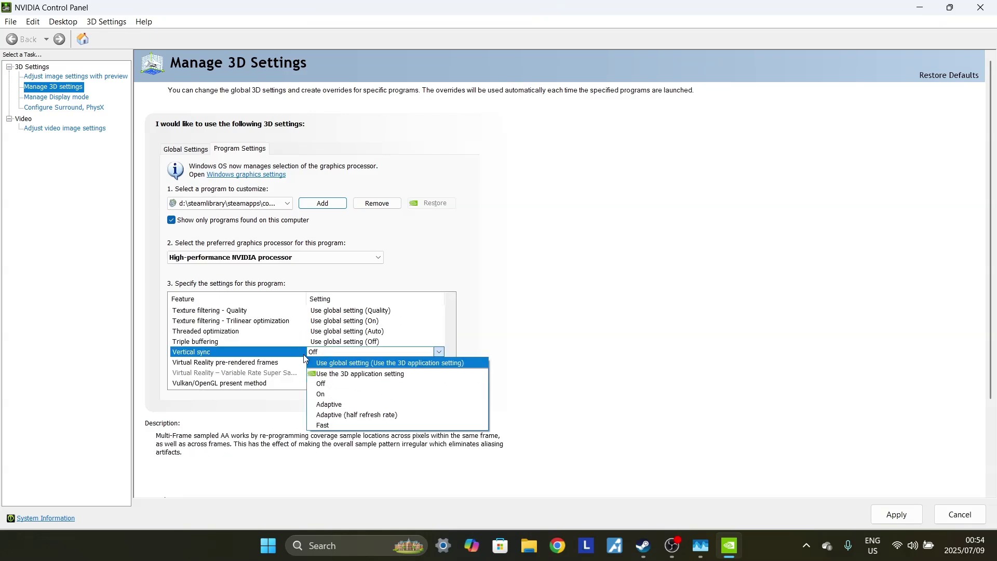
{"action": "scroll", "coordinate": [318, 353], "scroll_direction": "up", "scroll_amount": 1}
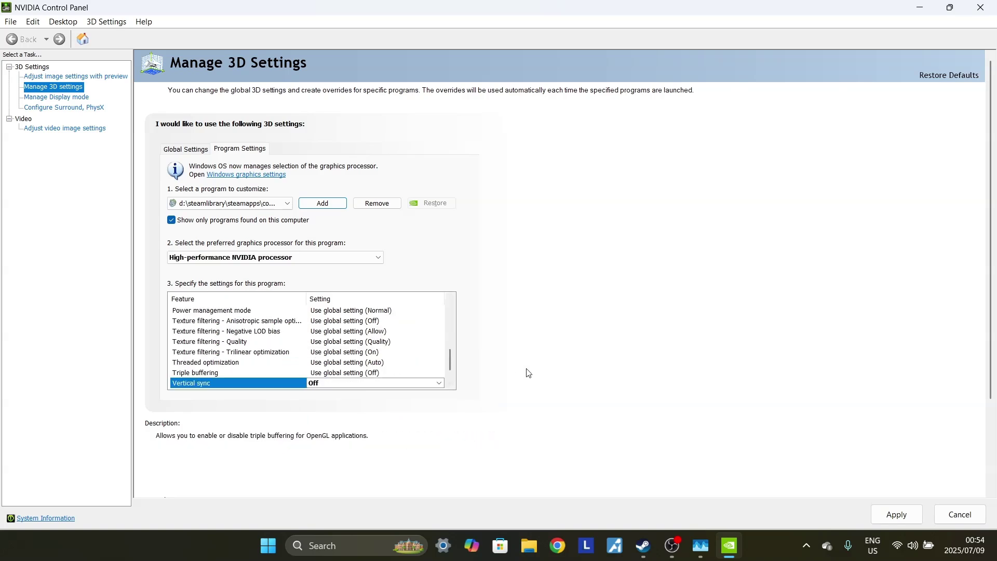
{"action": "left_click_drag", "start_coordinate": [449, 364], "coordinate": [478, 382]}
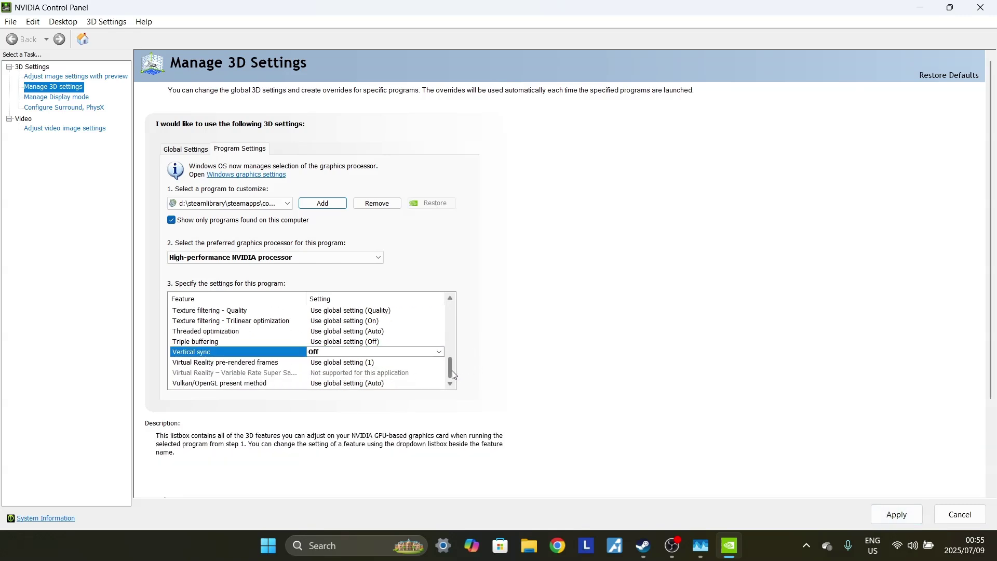
{"action": "left_click_drag", "start_coordinate": [450, 368], "coordinate": [450, 353]}
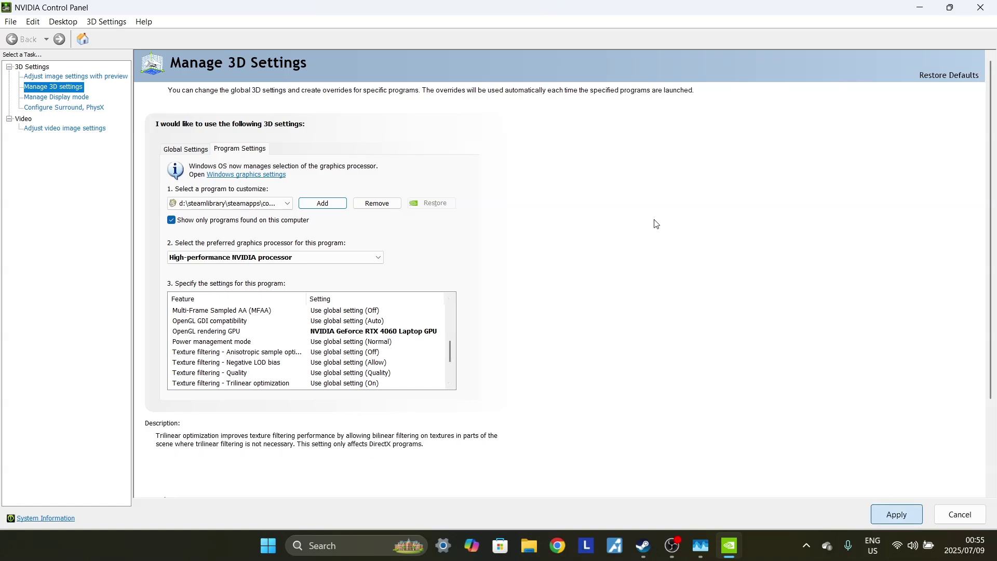
{"action": "key", "text": "End"}
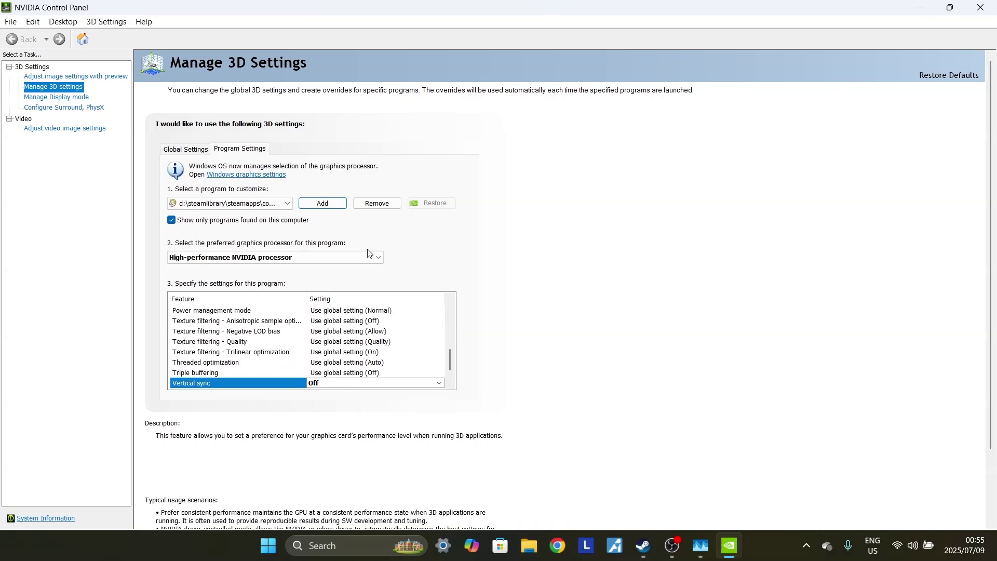
Start adding a new program to customize and open the file browser.
{"action": "left_click", "coordinate": [322, 203]}
{"action": "left_click", "coordinate": [616, 390]}
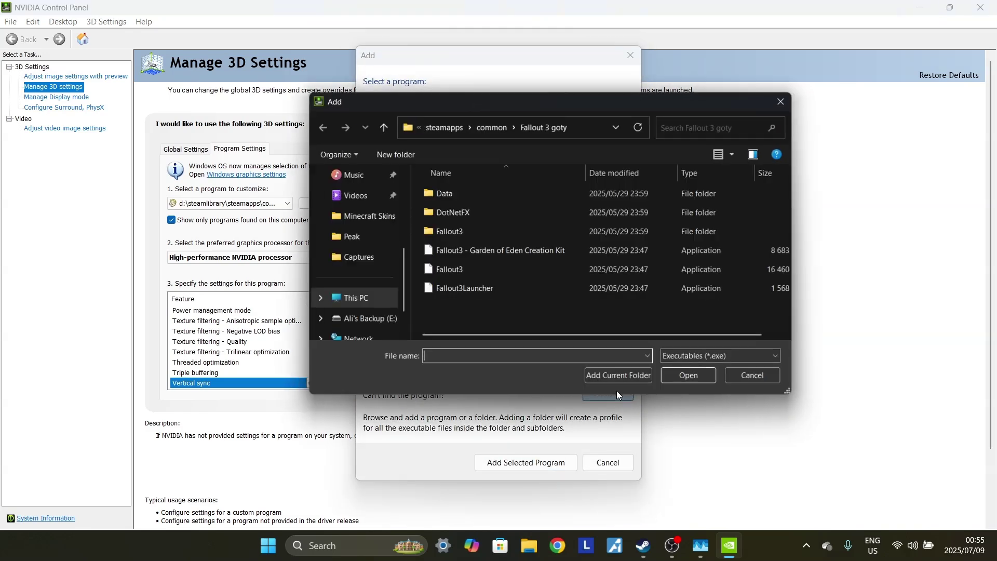
{"action": "left_click", "coordinate": [590, 130]}
{"action": "key", "text": "ctrl+c"}
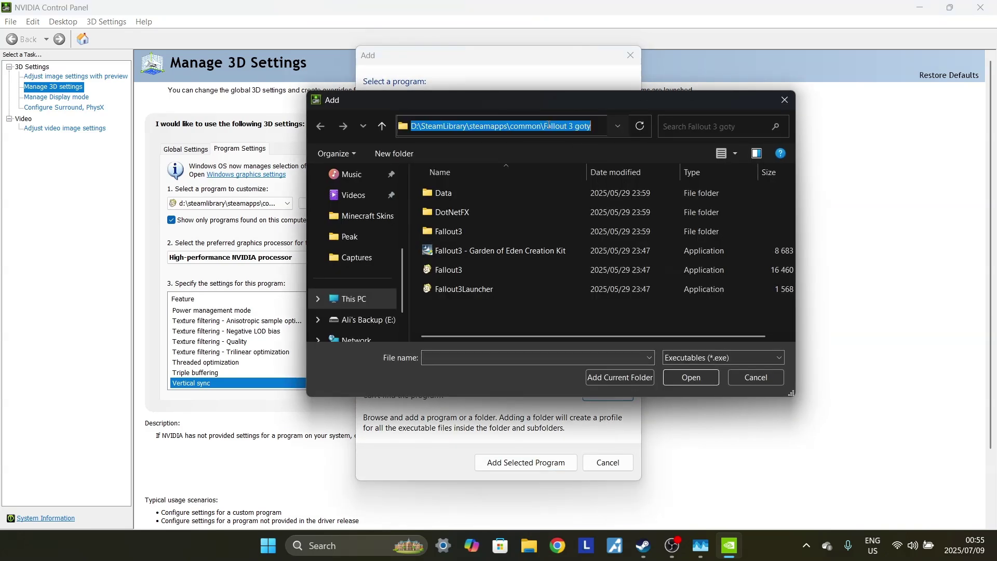
{"action": "left_click", "coordinate": [355, 297]}
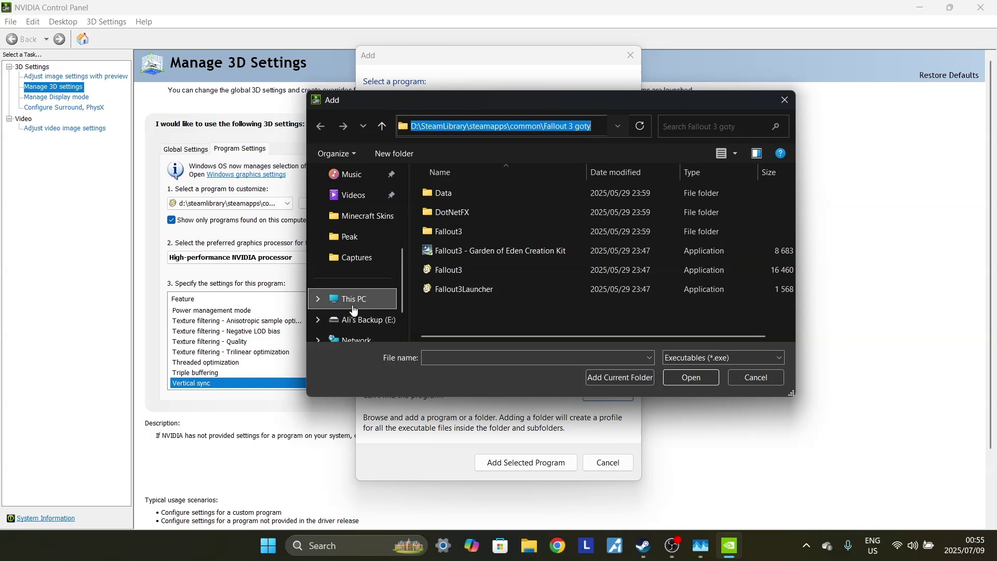
Paste D:\SteamLibrary\steamapps\common\Fallout 3 goty as the location and select Fallout3.
{"action": "left_click", "coordinate": [478, 126]}
{"action": "key", "text": "BackSpace"}
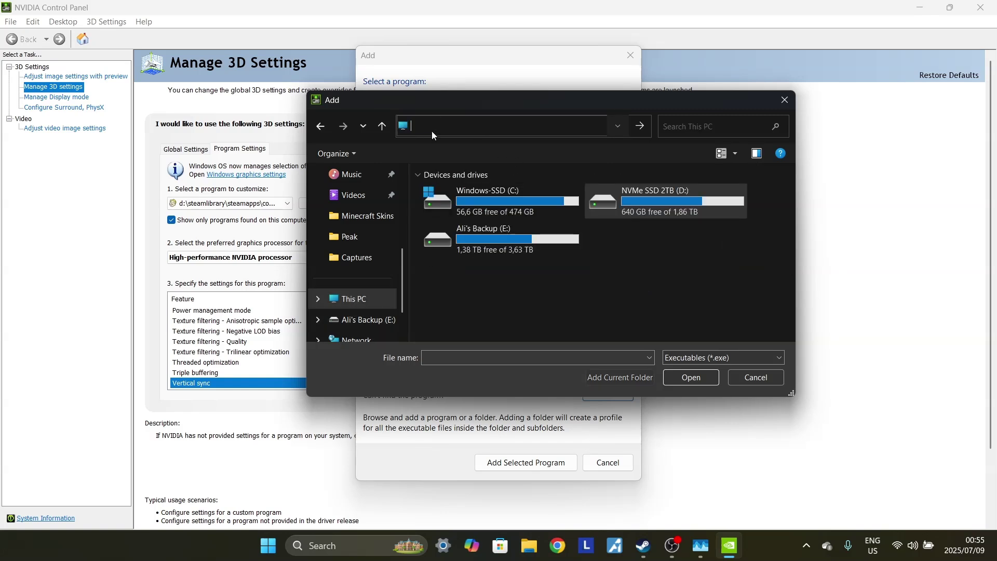
{"action": "right_click", "coordinate": [433, 127]}
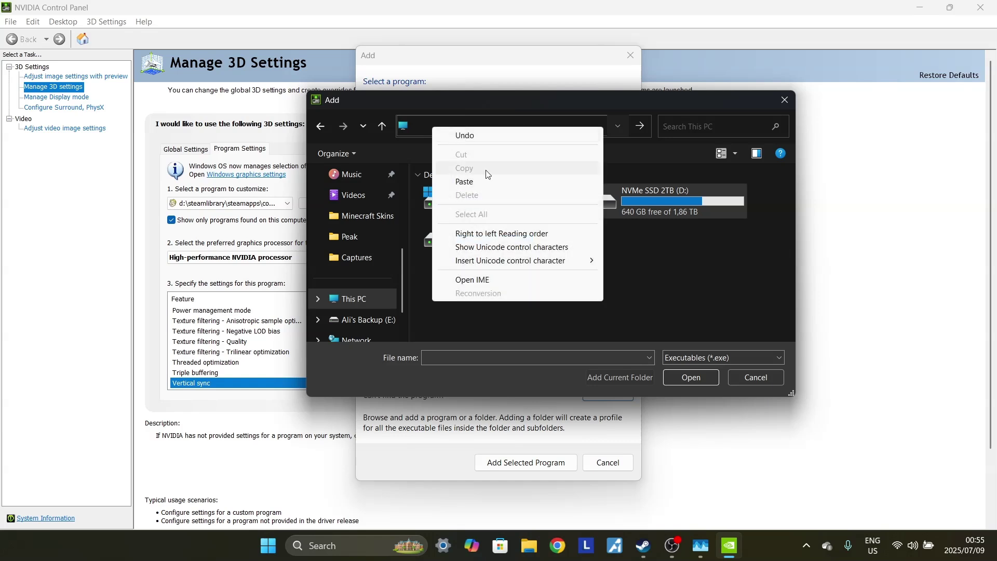
{"action": "left_click", "coordinate": [481, 180]}
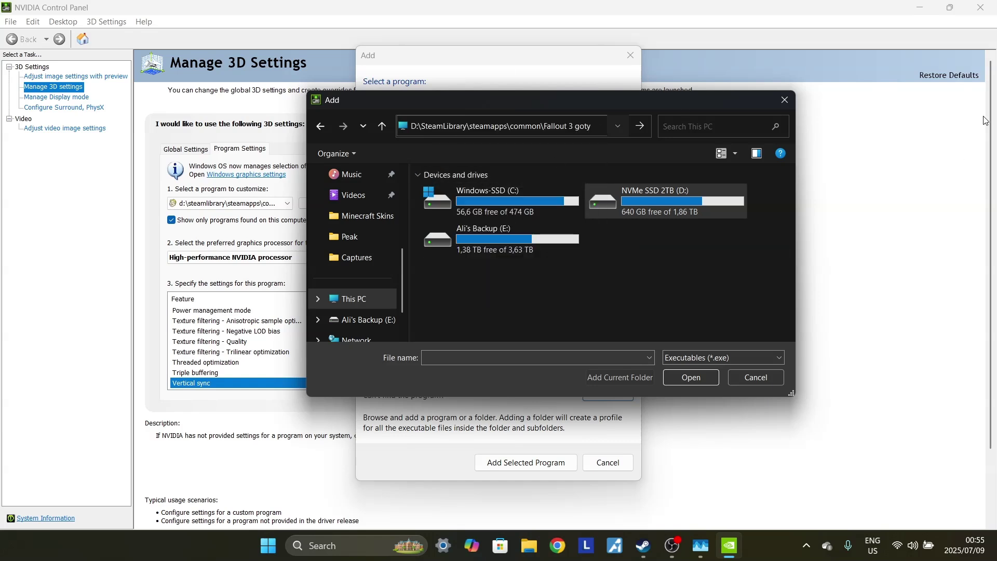
{"action": "left_click", "coordinate": [641, 126]}
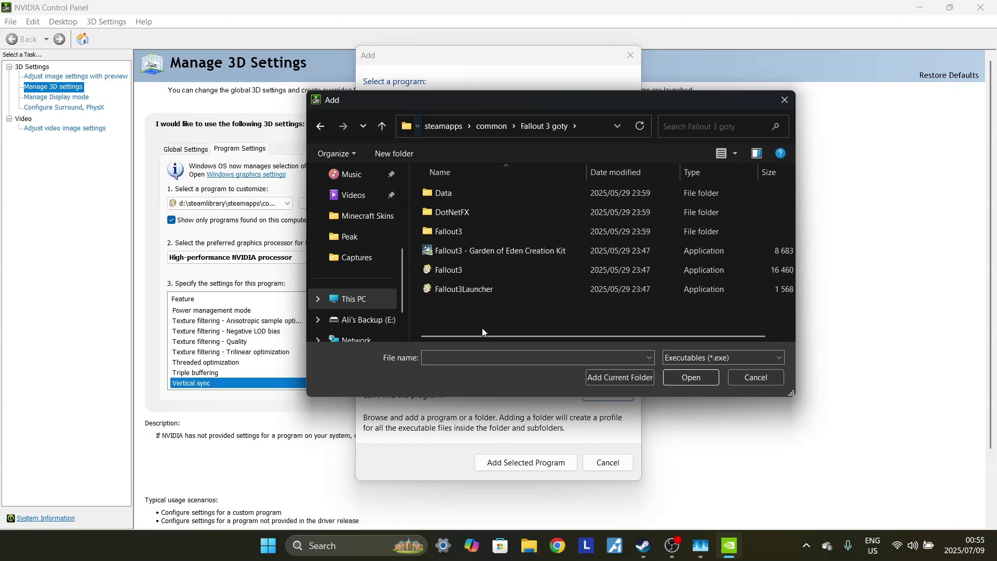
{"action": "left_click", "coordinate": [478, 267]}
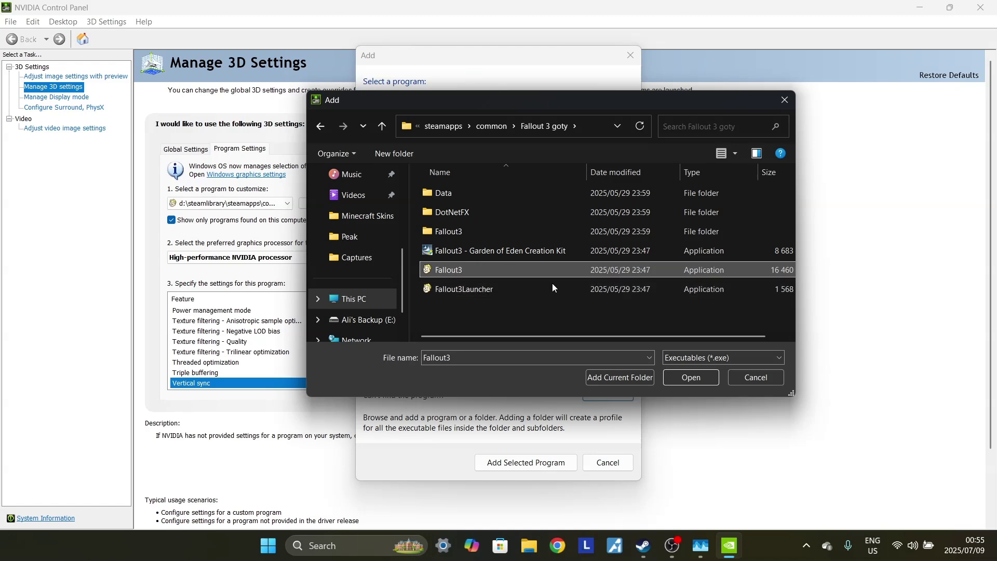
Add Fallout3 as the customized program and set its Vertical sync to Off.
{"action": "left_click", "coordinate": [690, 378]}
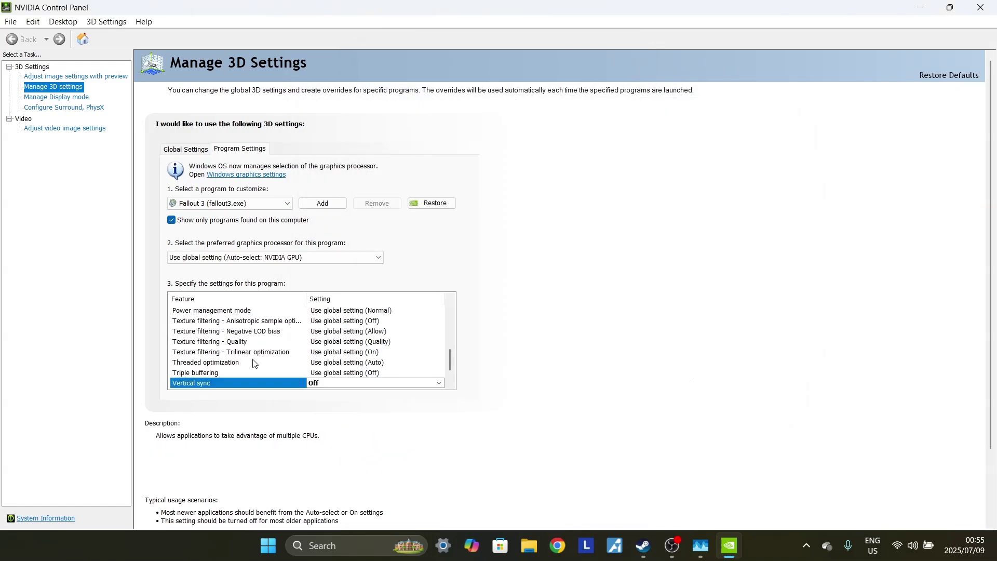
{"action": "scroll", "coordinate": [345, 366], "scroll_direction": "down", "scroll_amount": 1}
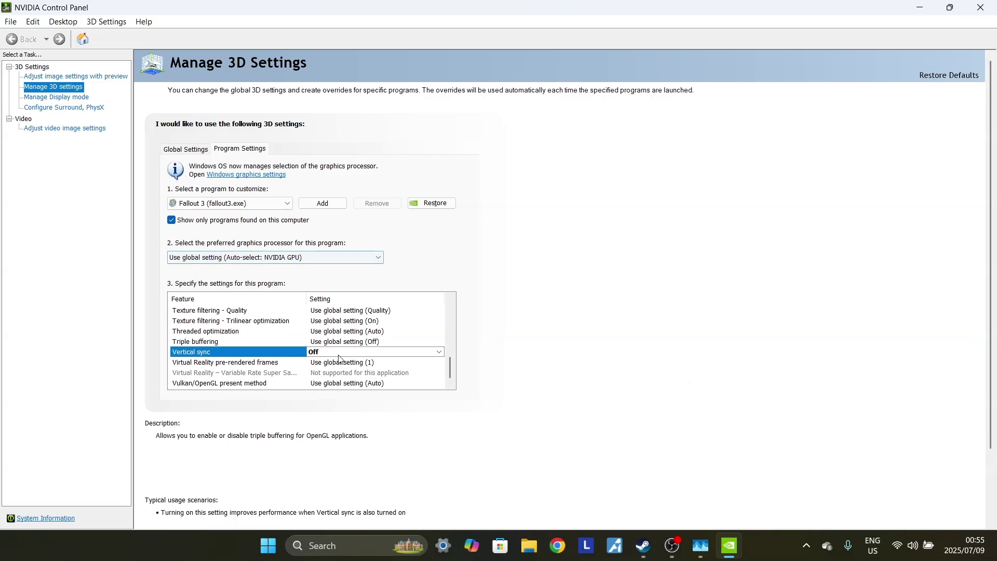
{"action": "scroll", "coordinate": [339, 351], "scroll_direction": "down", "scroll_amount": 1}
{"action": "left_click", "coordinate": [337, 351]}
{"action": "left_click", "coordinate": [587, 327]}
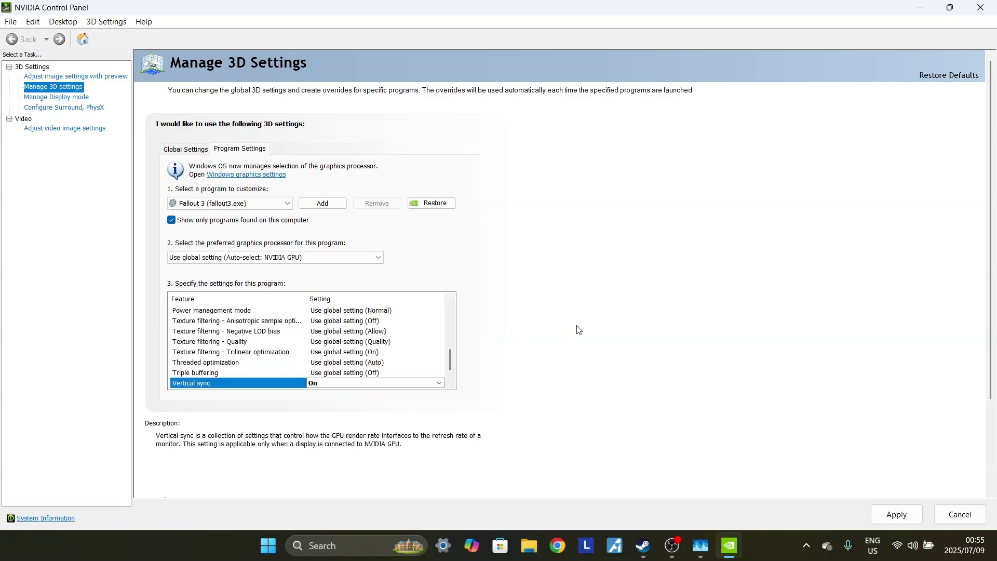
{"action": "left_click", "coordinate": [321, 385]}
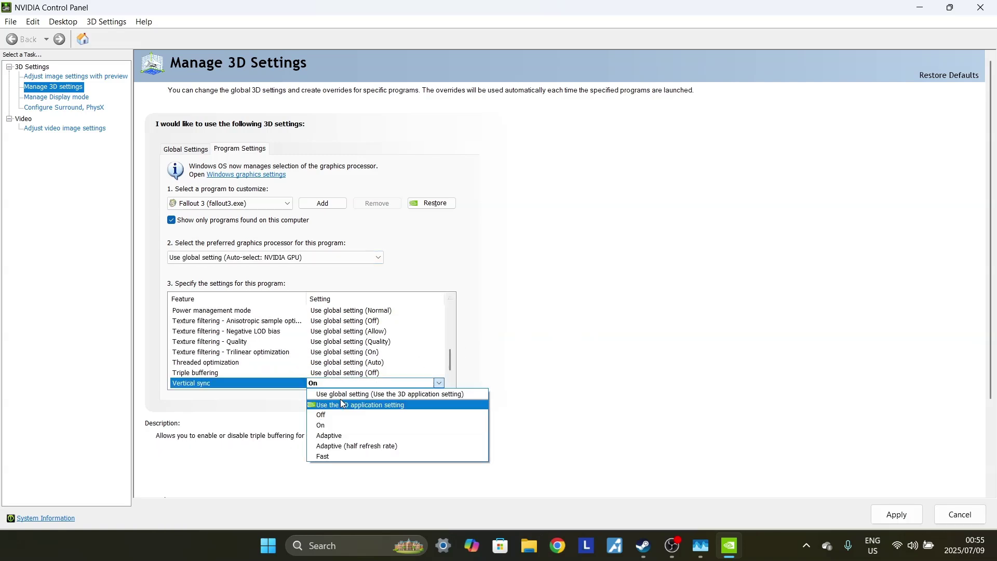
{"action": "left_click", "coordinate": [345, 417]}
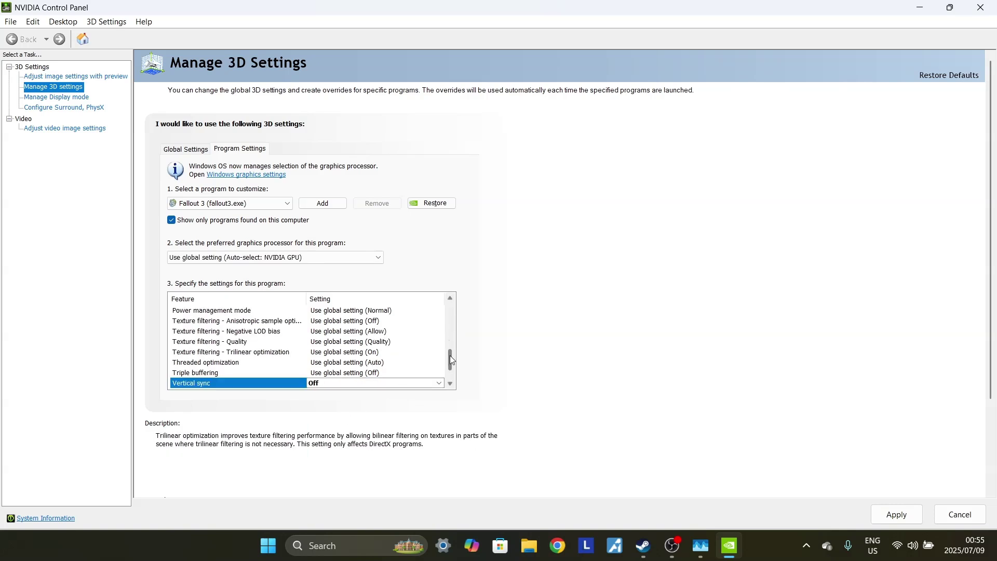
{"action": "left_click_drag", "start_coordinate": [450, 355], "coordinate": [452, 284]}
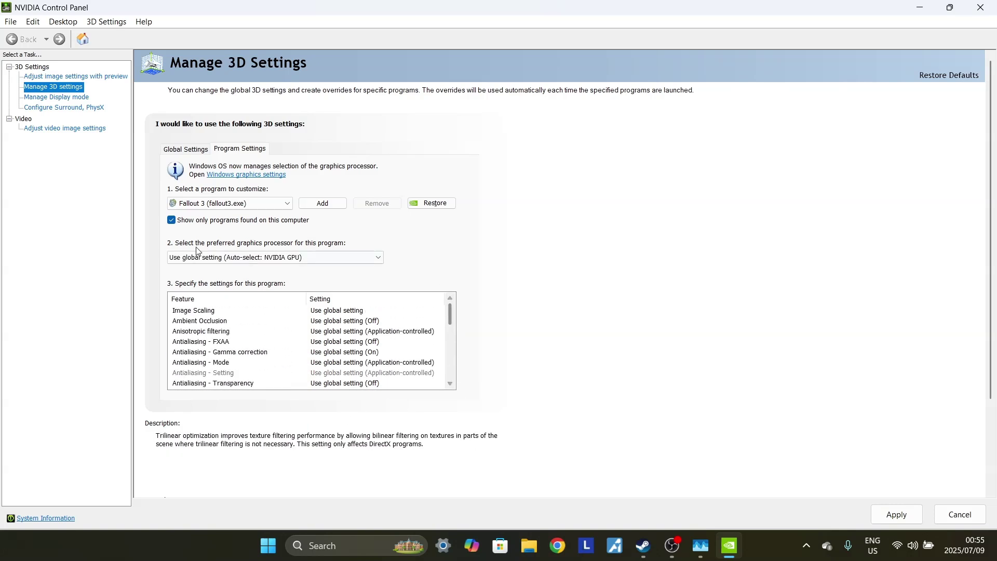
Make Fallout 3 use the High-performance NVIDIA processor.
{"action": "left_click", "coordinate": [236, 259]}
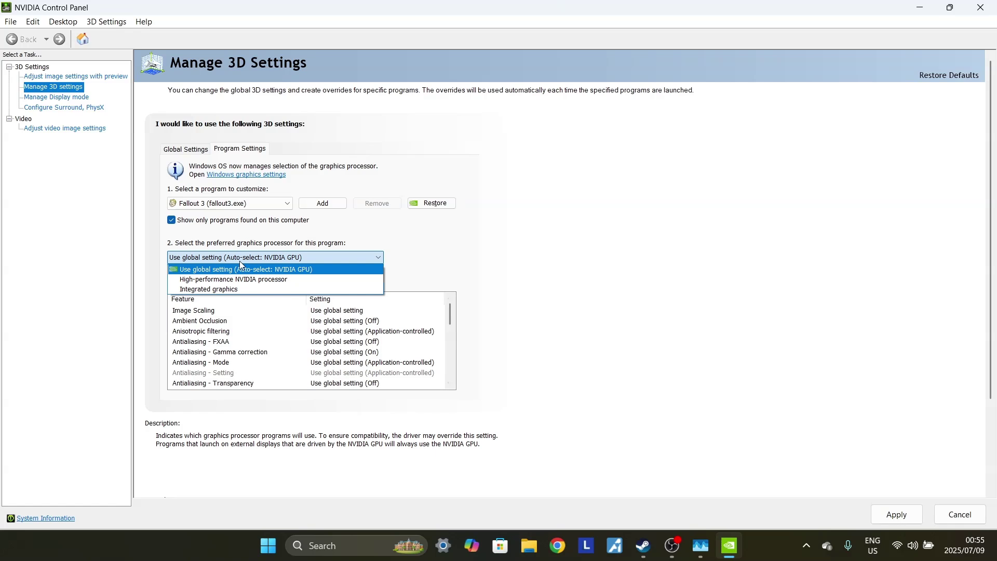
{"action": "left_click", "coordinate": [218, 282]}
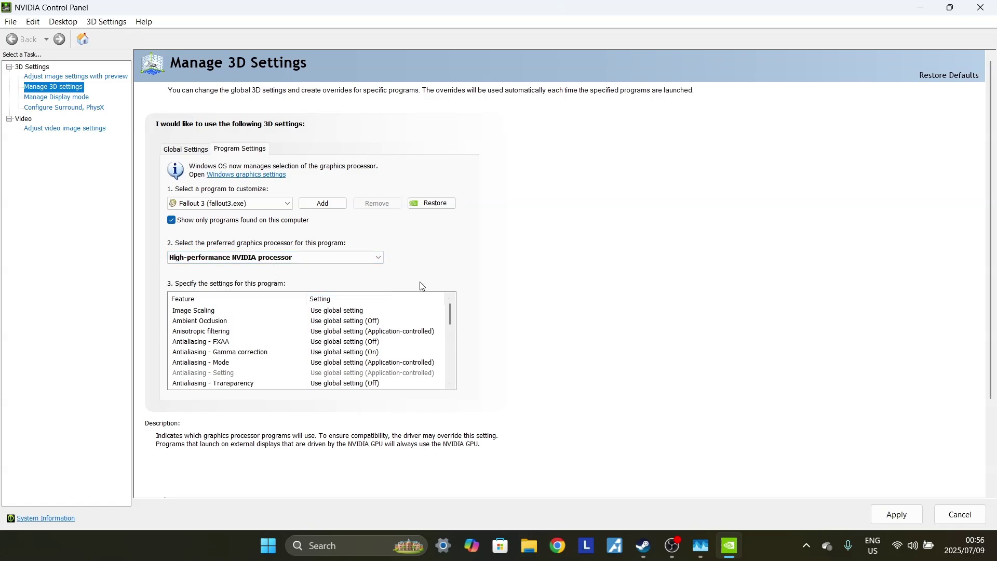
{"action": "left_click_drag", "start_coordinate": [452, 318], "coordinate": [457, 361]}
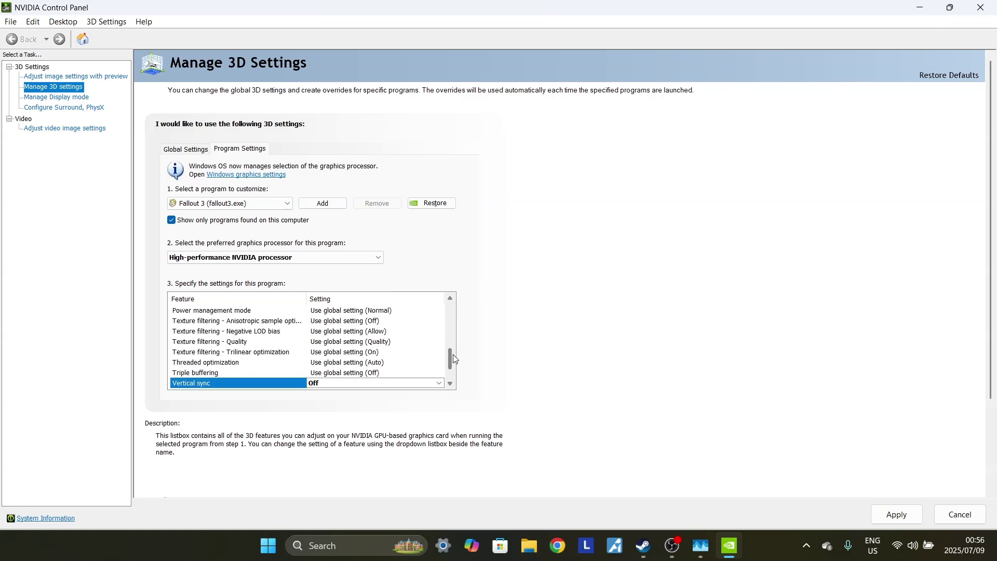
{"action": "left_click", "coordinate": [447, 344]}
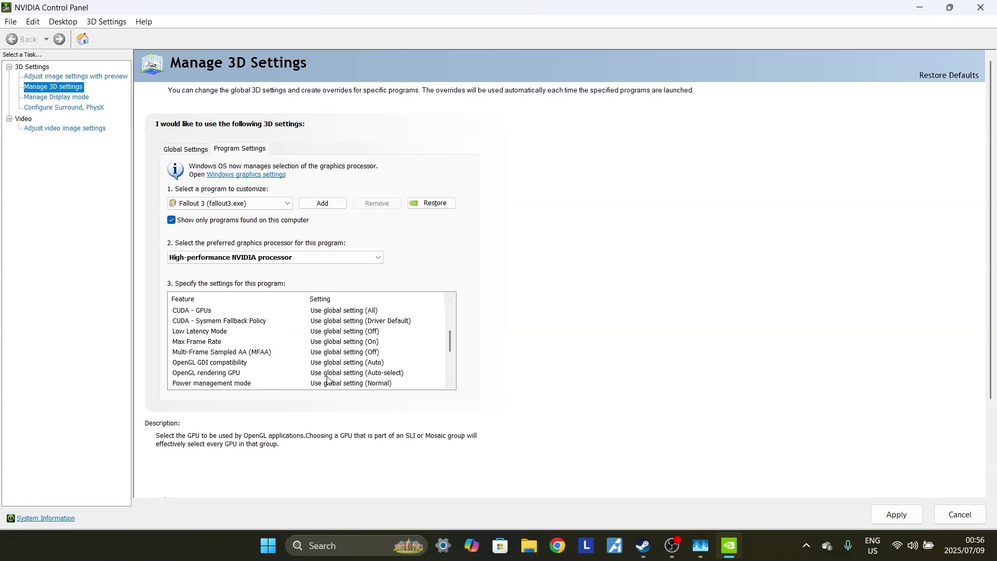
Set OpenGL rendering GPU to NVIDIA GeForce RTX 4060 Laptop GPU and apply.
{"action": "left_click", "coordinate": [356, 377]}
{"action": "left_click", "coordinate": [355, 374]}
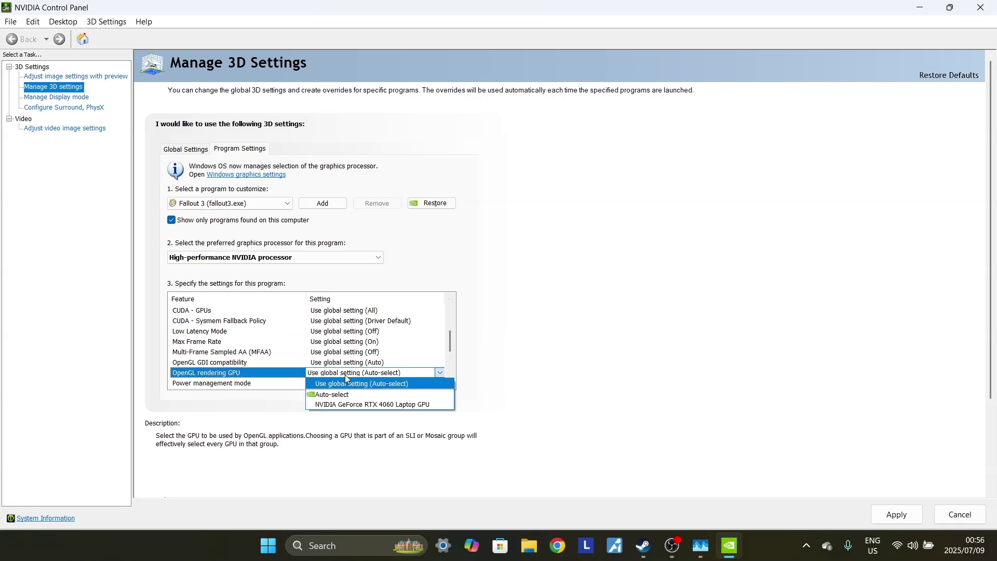
{"action": "left_click", "coordinate": [397, 406]}
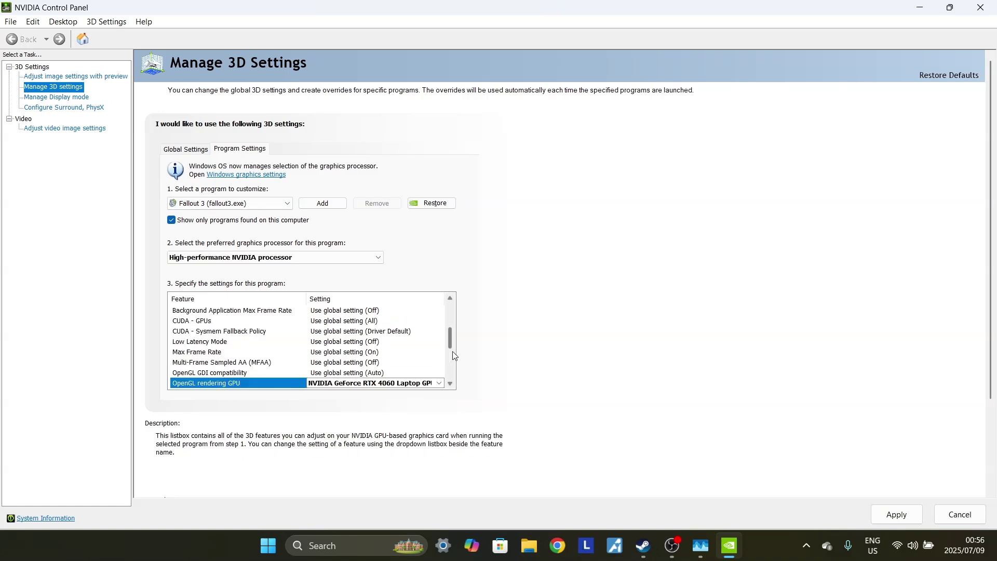
{"action": "left_click_drag", "start_coordinate": [451, 350], "coordinate": [451, 377]}
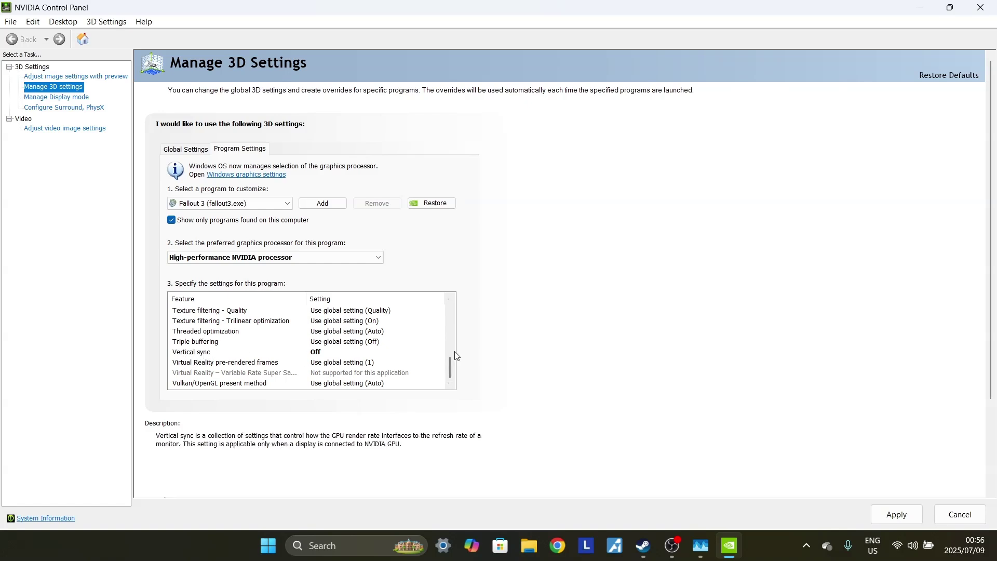
{"action": "mouse_move", "coordinate": [450, 371]}
{"action": "left_mouse_down"}
{"action": "mouse_move", "coordinate": [452, 343]}
{"action": "mouse_move", "coordinate": [456, 374]}
{"action": "mouse_move", "coordinate": [456, 359]}
{"action": "left_mouse_up"}
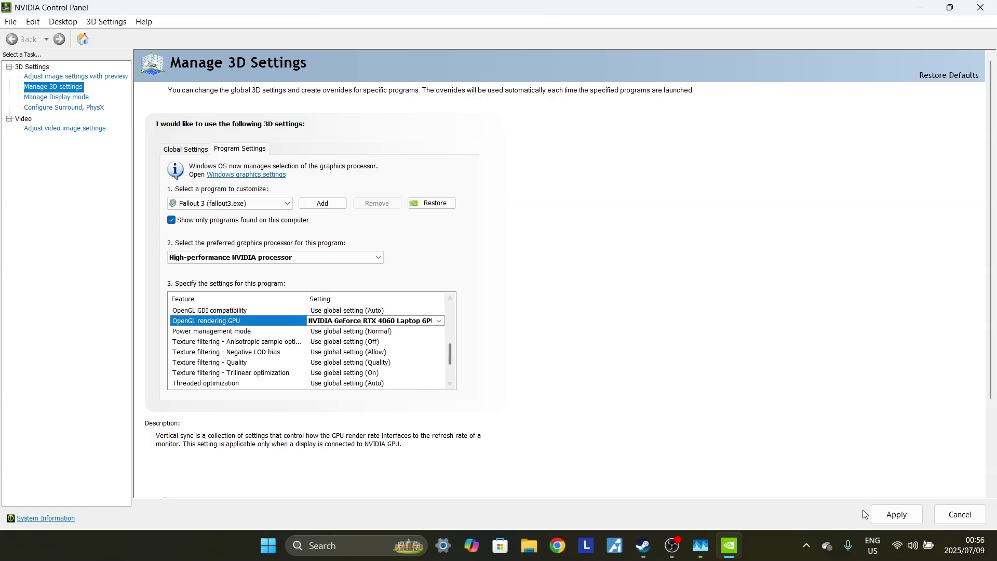
{"action": "left_click", "coordinate": [884, 514]}
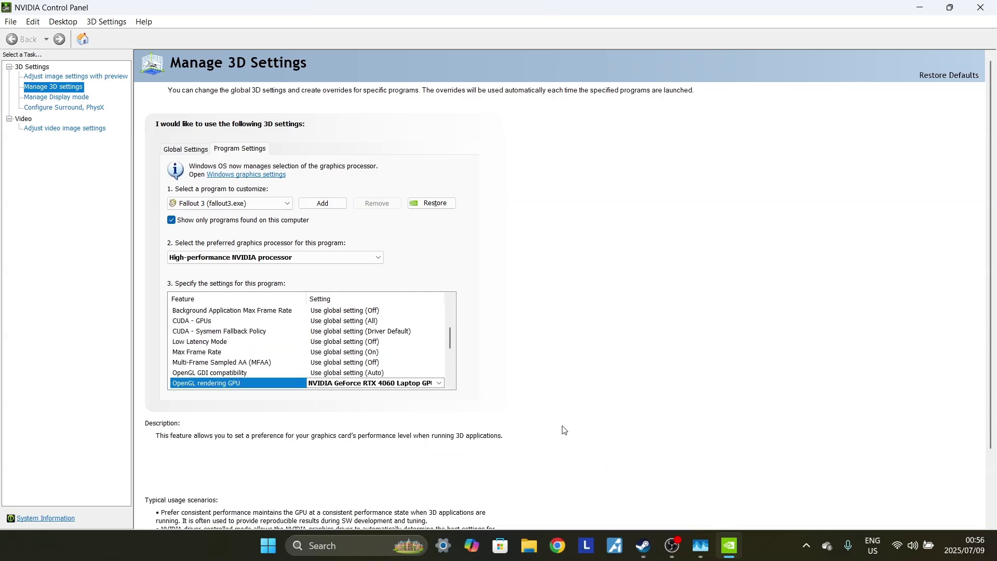
Close NVIDIA Control Panel and Task Manager.
{"action": "left_click", "coordinate": [978, 9]}
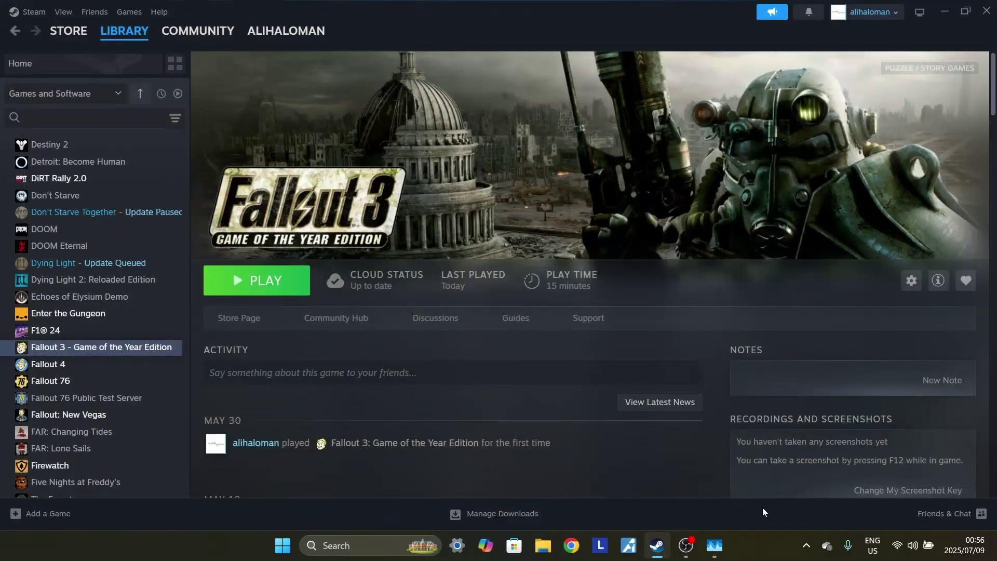
{"action": "mouse_move", "coordinate": [715, 545]}
{"action": "left_click", "coordinate": [732, 468]}
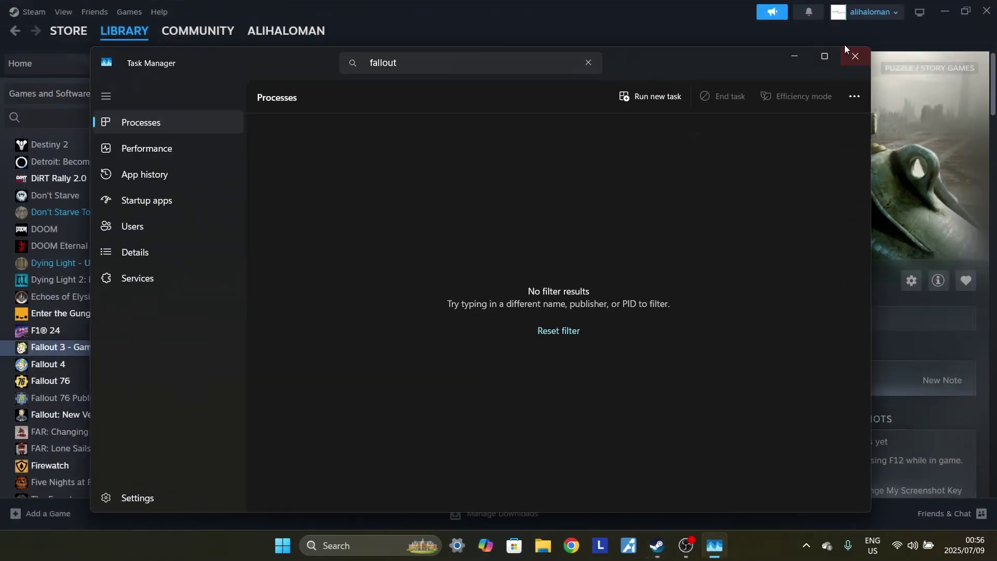
{"action": "left_click", "coordinate": [854, 57]}
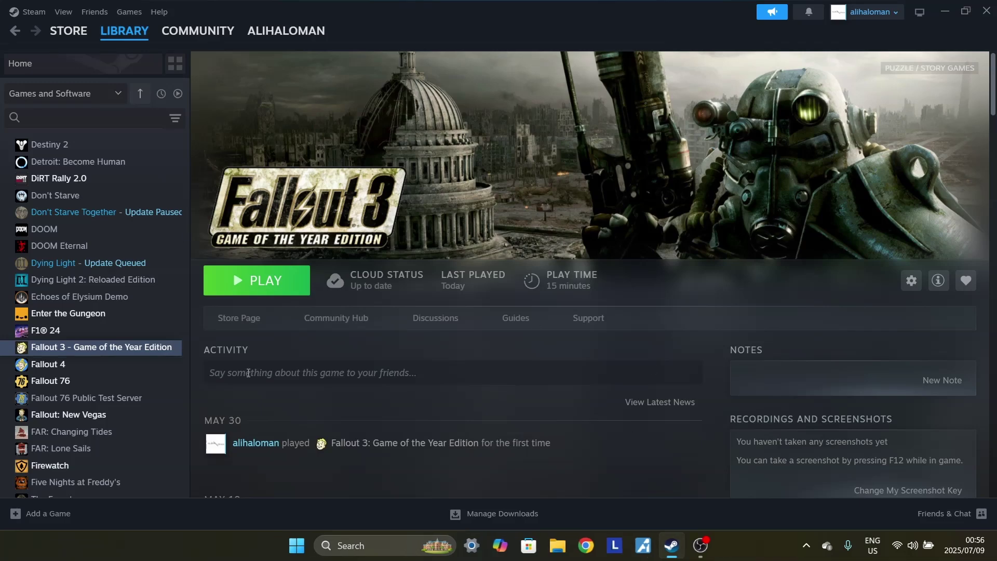
Play Fallout 3 - Game of the Year Edition from its Steam library page.
{"action": "scroll", "coordinate": [121, 379], "scroll_direction": "up", "scroll_amount": 10}
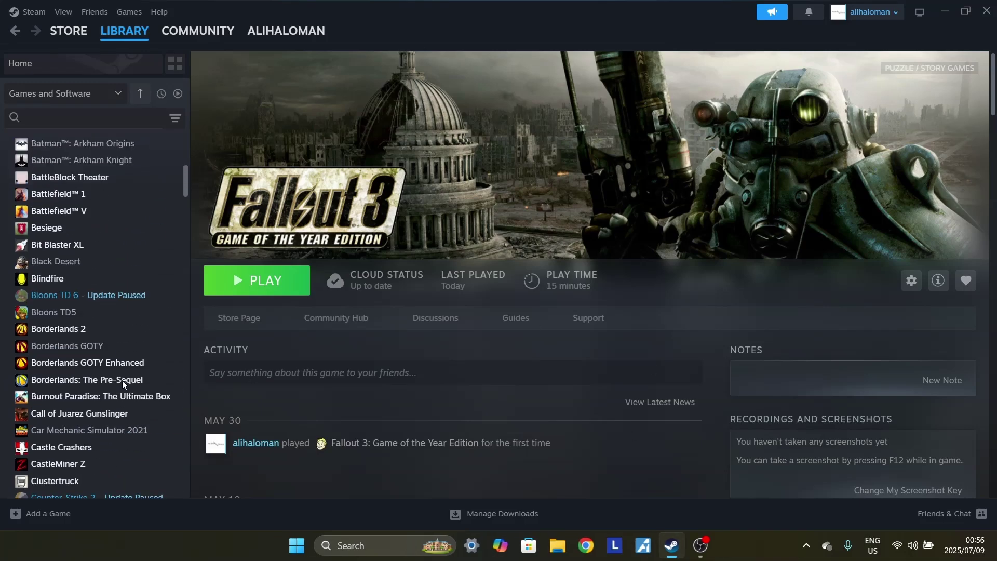
{"action": "scroll", "coordinate": [121, 374], "scroll_direction": "up", "scroll_amount": 4}
{"action": "scroll", "coordinate": [126, 349], "scroll_direction": "down", "scroll_amount": 1}
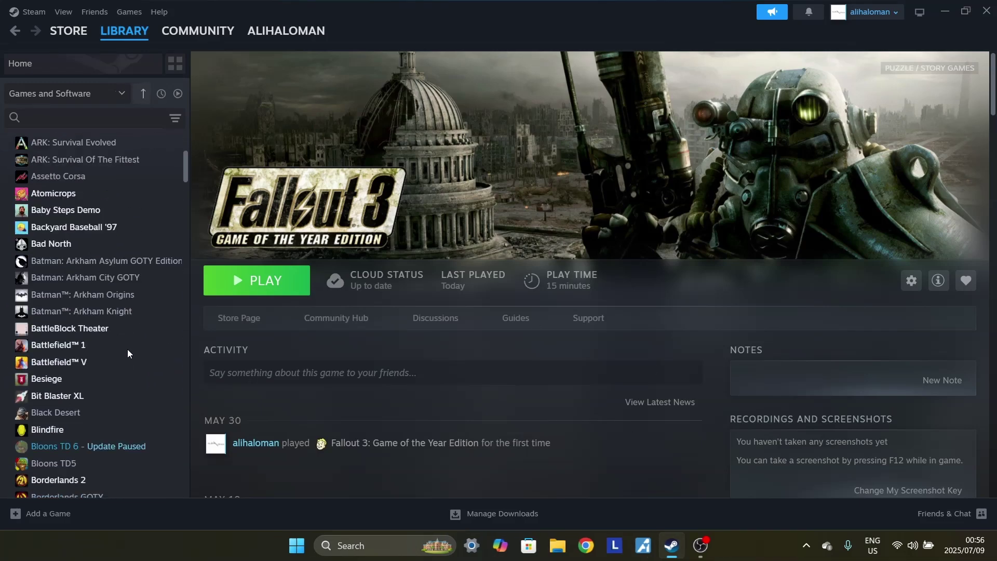
{"action": "scroll", "coordinate": [128, 353], "scroll_direction": "down", "scroll_amount": 6}
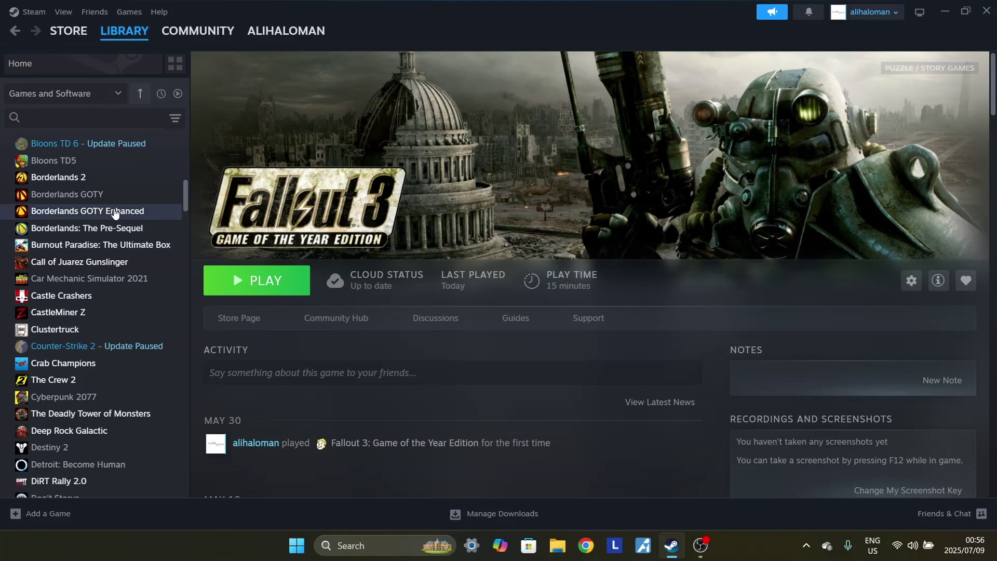
{"action": "scroll", "coordinate": [82, 317], "scroll_direction": "down", "scroll_amount": 8}
{"action": "scroll", "coordinate": [90, 351], "scroll_direction": "down", "scroll_amount": 20}
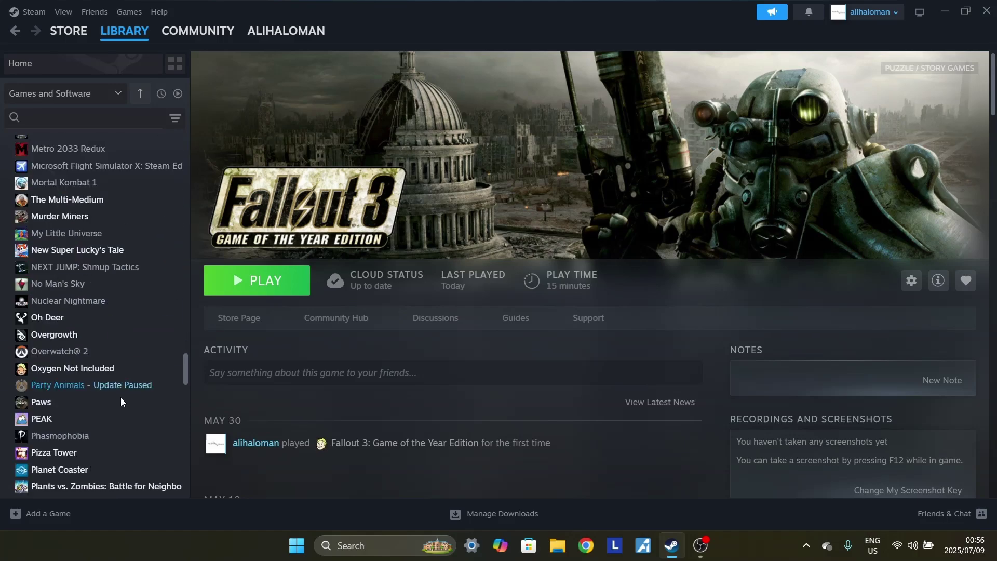
{"action": "scroll", "coordinate": [121, 397], "scroll_direction": "down", "scroll_amount": 9}
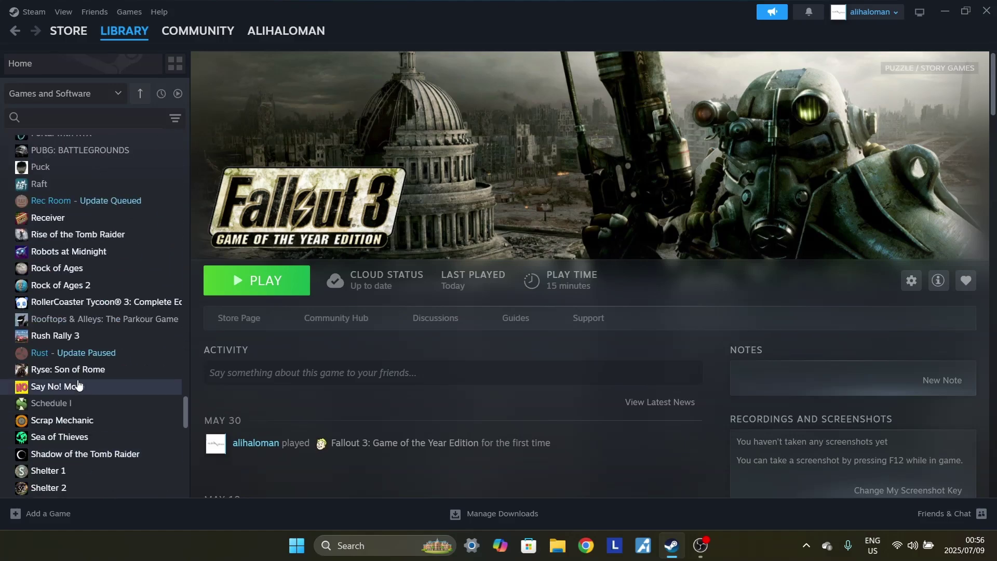
{"action": "scroll", "coordinate": [84, 343], "scroll_direction": "up", "scroll_amount": 20}
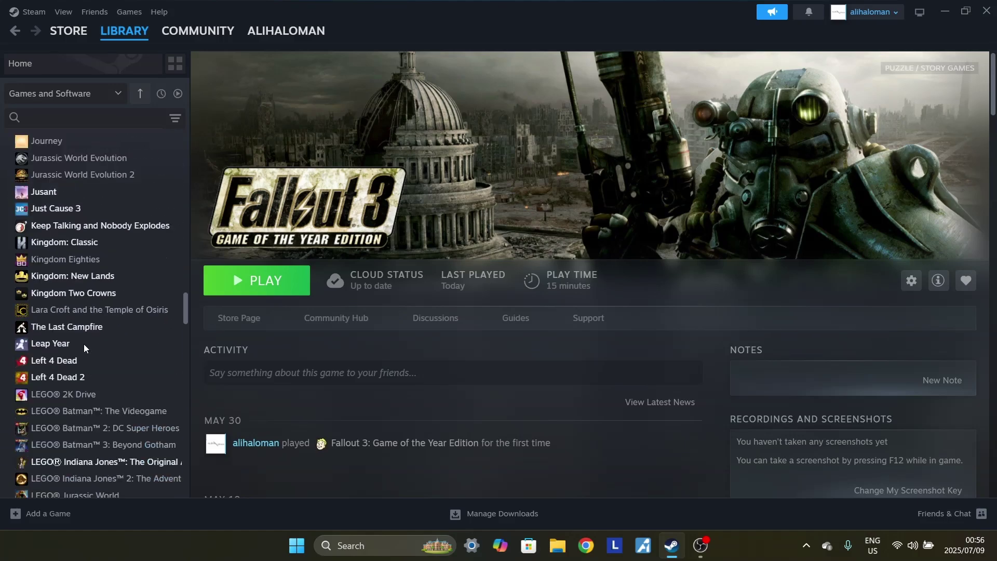
{"action": "scroll", "coordinate": [84, 346], "scroll_direction": "up", "scroll_amount": 6}
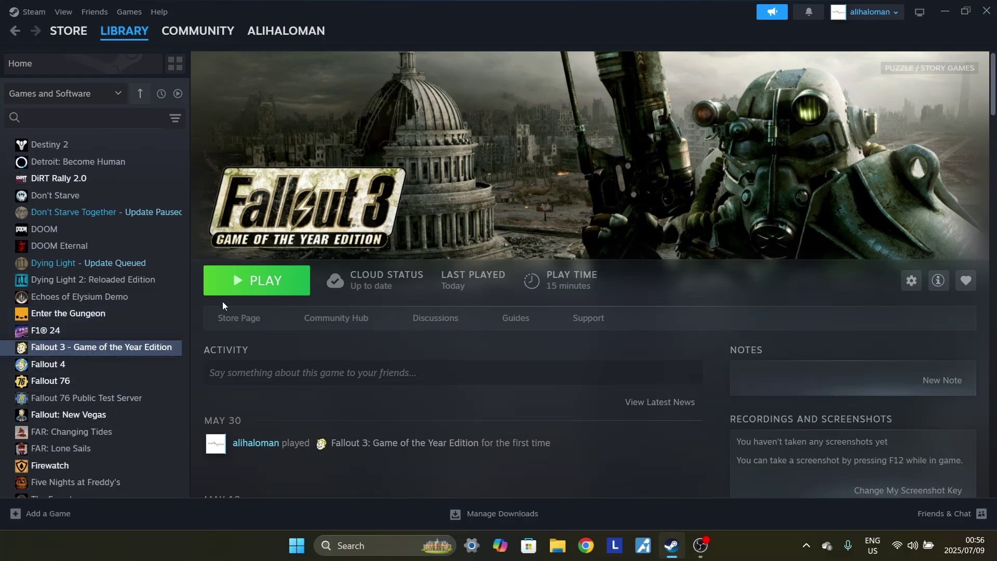
{"action": "left_click", "coordinate": [281, 283]}
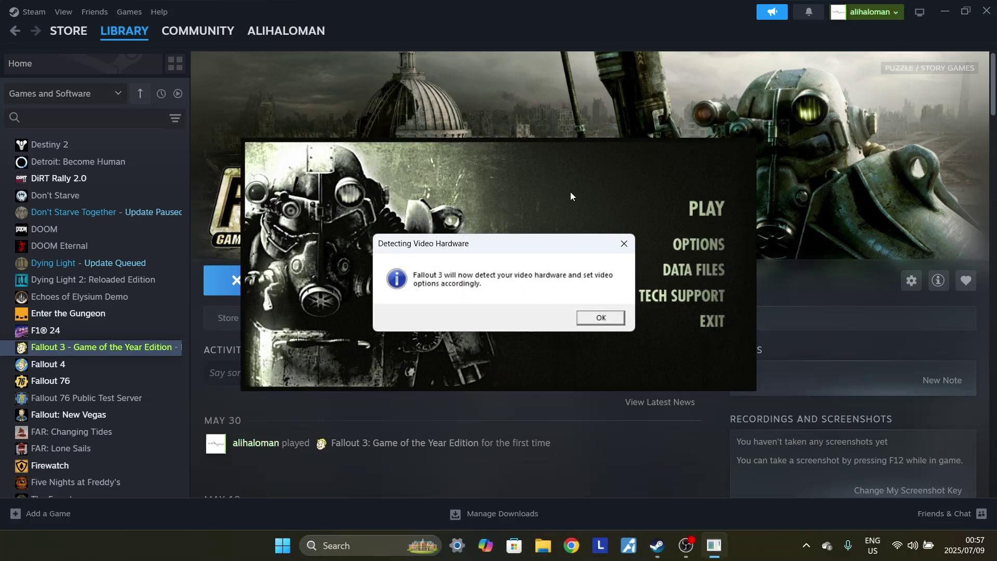
Dismiss the hardware notices and set video to 1920x1080 with the Ultra preset.
{"action": "left_click", "coordinate": [600, 318]}
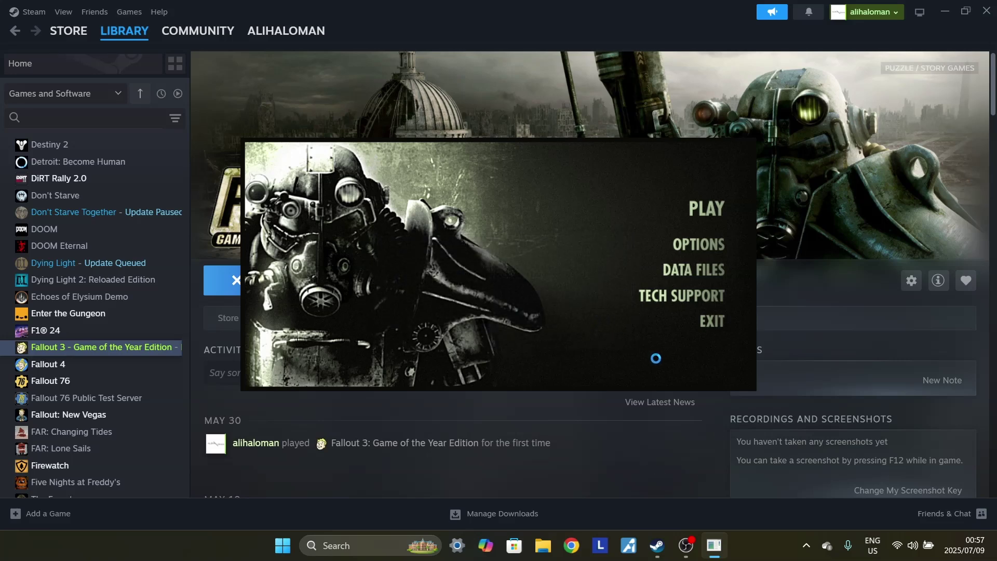
{"action": "left_click", "coordinate": [600, 321]}
{"action": "left_click", "coordinate": [701, 254]}
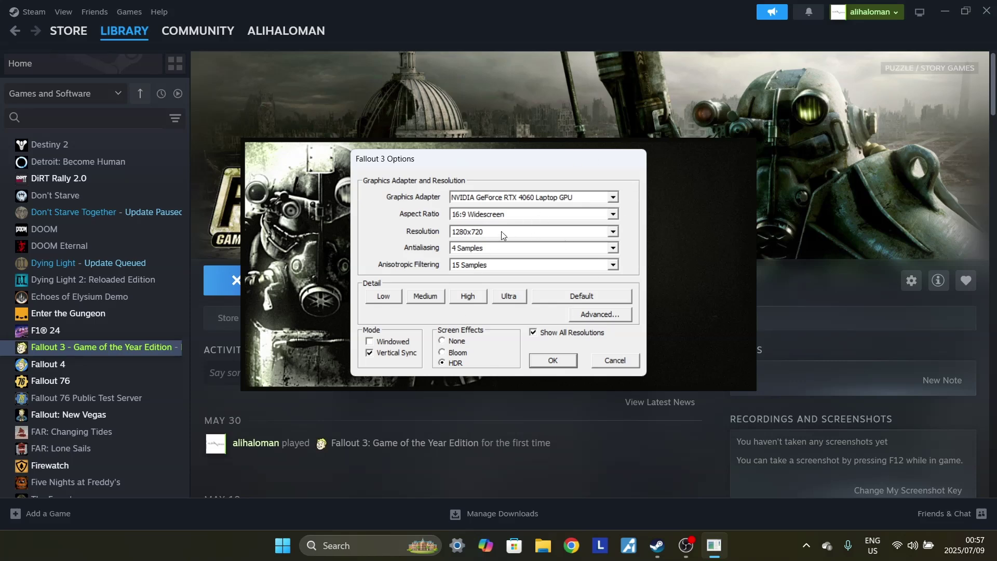
{"action": "left_click", "coordinate": [613, 232]}
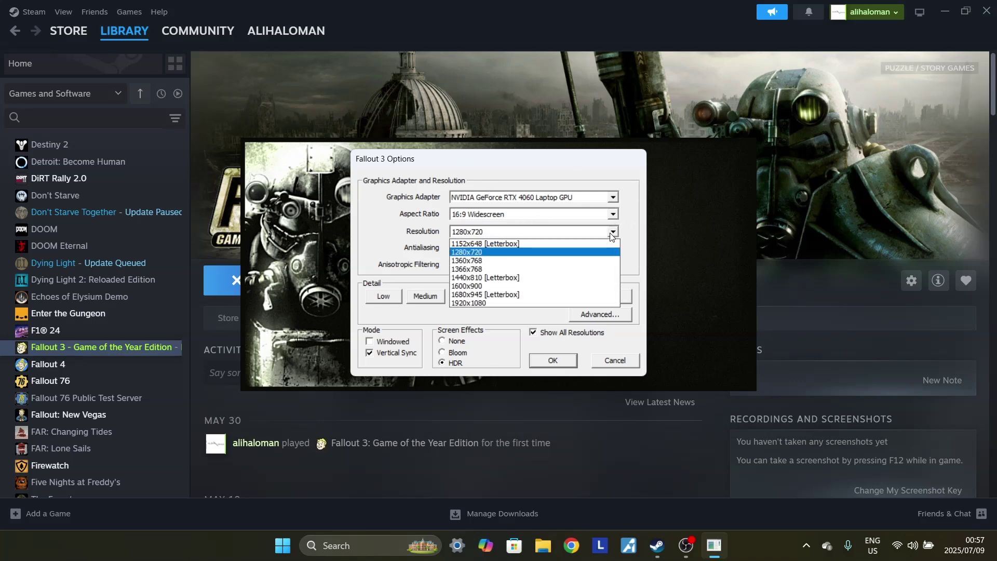
{"action": "left_click", "coordinate": [496, 303]}
{"action": "left_click", "coordinate": [508, 296]}
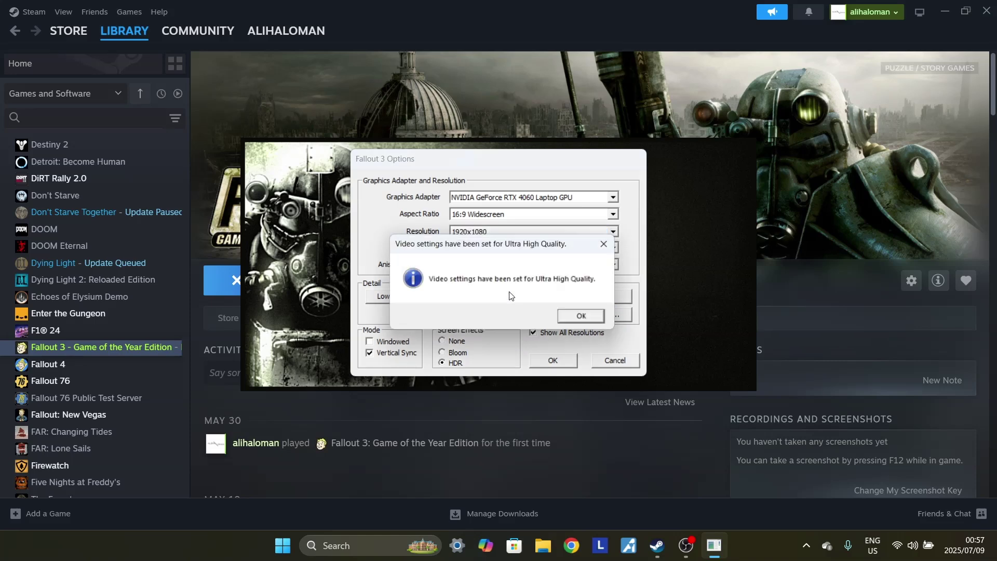
{"action": "left_click", "coordinate": [590, 319]}
Keep antialiasing at 4 Samples, reapply Ultra, review Advanced settings, and save the options.
{"action": "left_click", "coordinate": [469, 254]}
{"action": "left_click", "coordinate": [482, 284]}
{"action": "left_click", "coordinate": [506, 298]}
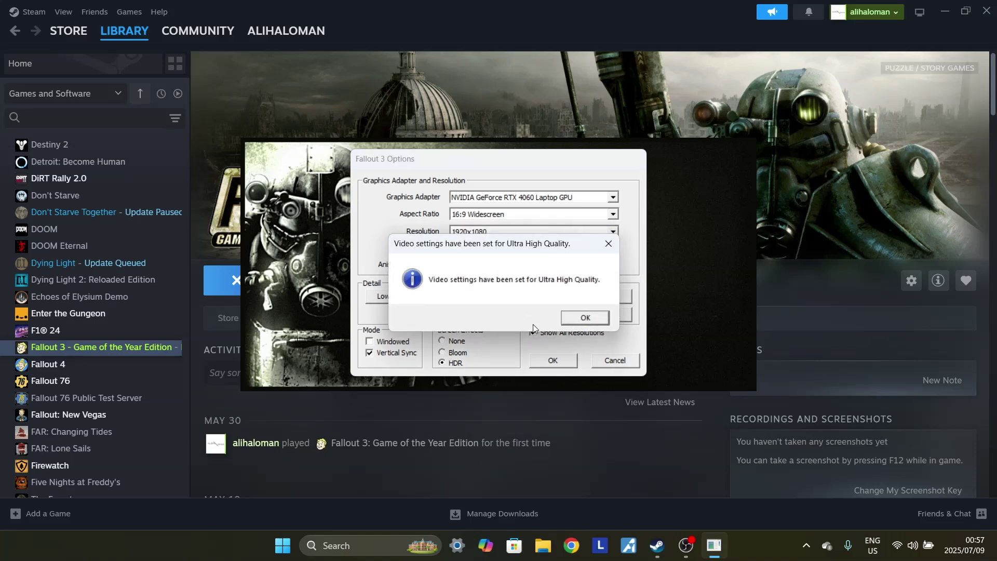
{"action": "left_click", "coordinate": [568, 322]}
{"action": "left_click", "coordinate": [600, 314]}
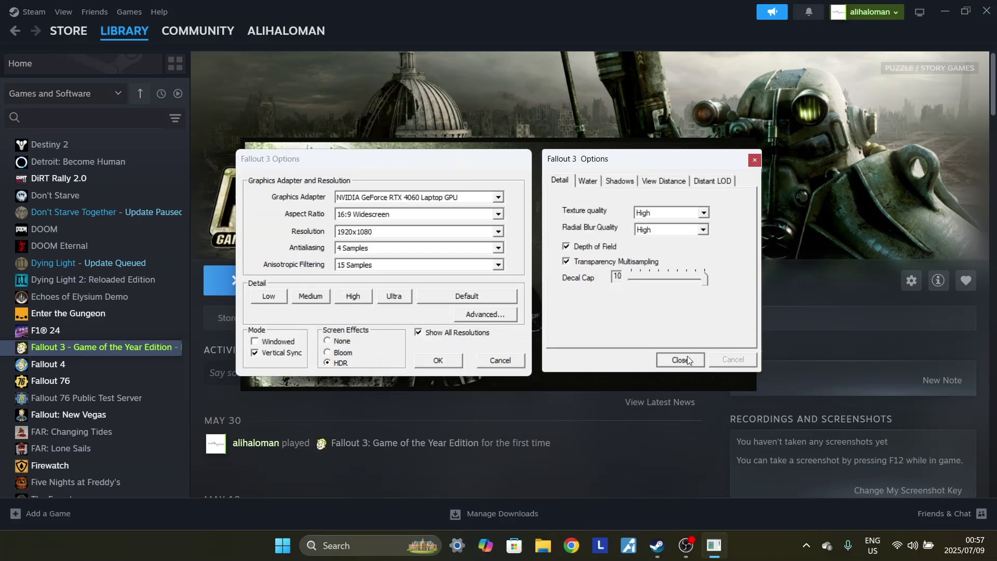
{"action": "left_click", "coordinate": [687, 357]}
{"action": "left_click", "coordinate": [550, 362]}
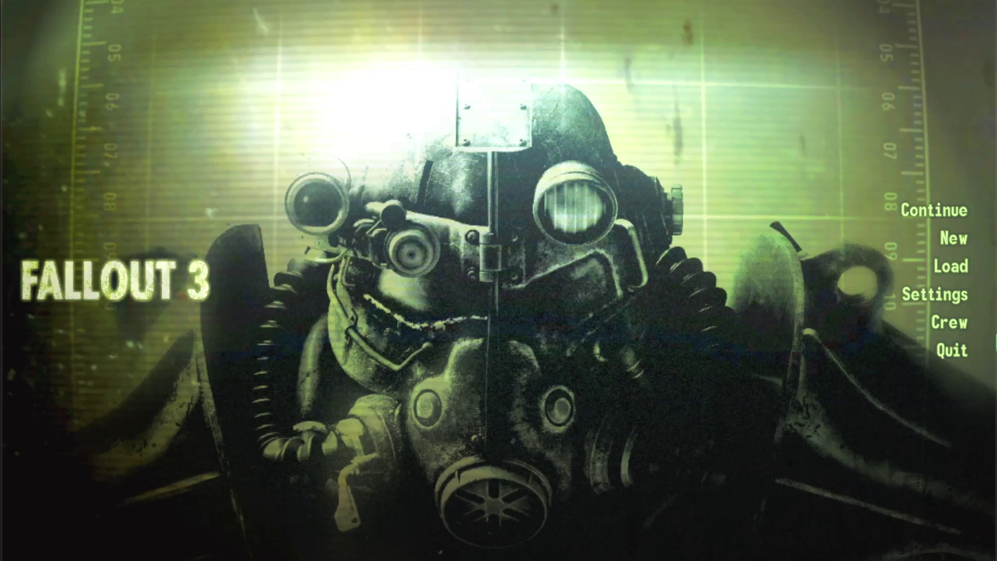
Quit Fallout 3 from its main menu and confirm Exit Game.
{"action": "left_click", "coordinate": [960, 349]}
{"action": "left_click", "coordinate": [831, 354]}
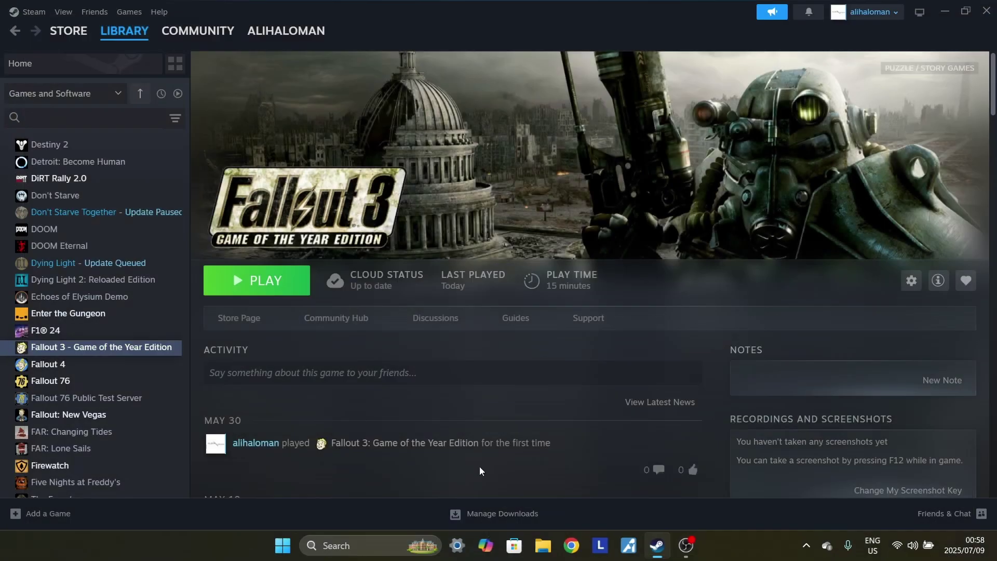